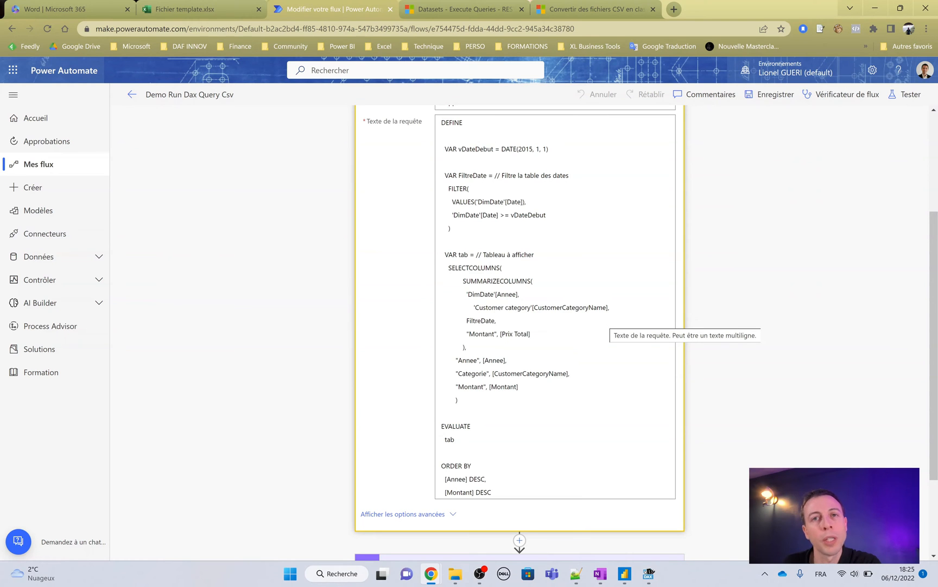
- Review the dataset query, CSV table and file creation actions of the Demo Run Dax Query Csv flow
{"action": "scroll", "coordinate": [543, 326], "scroll_direction": "up", "scroll_amount": 2}
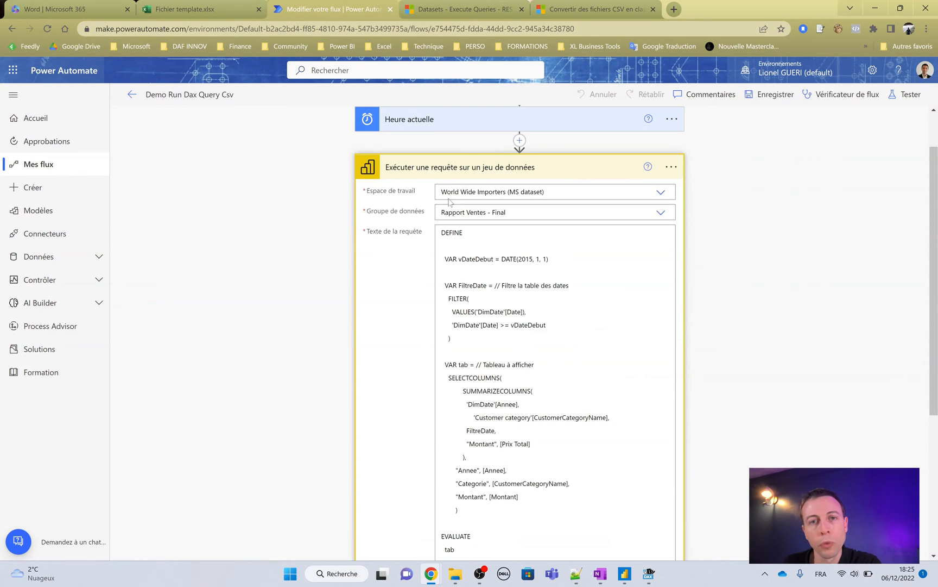
{"action": "left_click", "coordinate": [441, 169]}
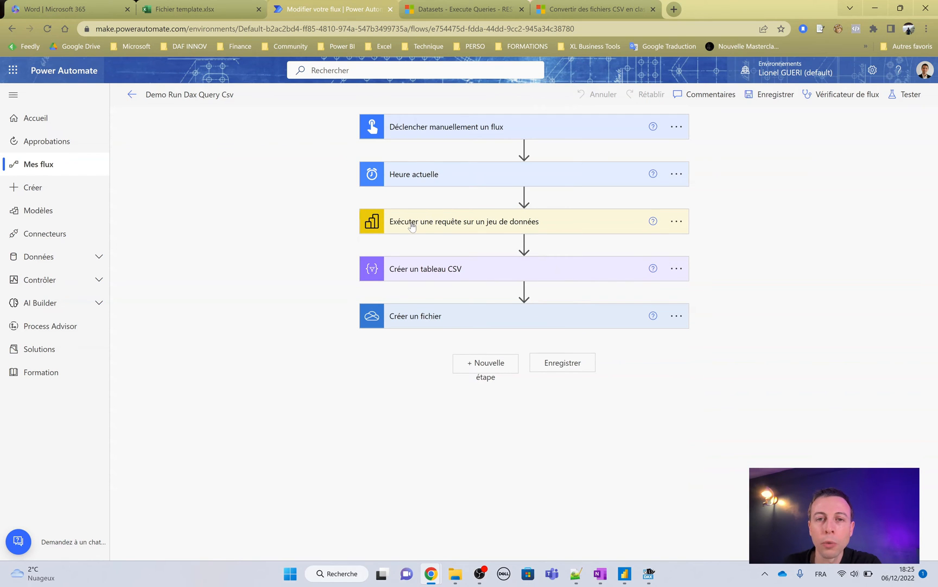
{"action": "left_click", "coordinate": [430, 277]}
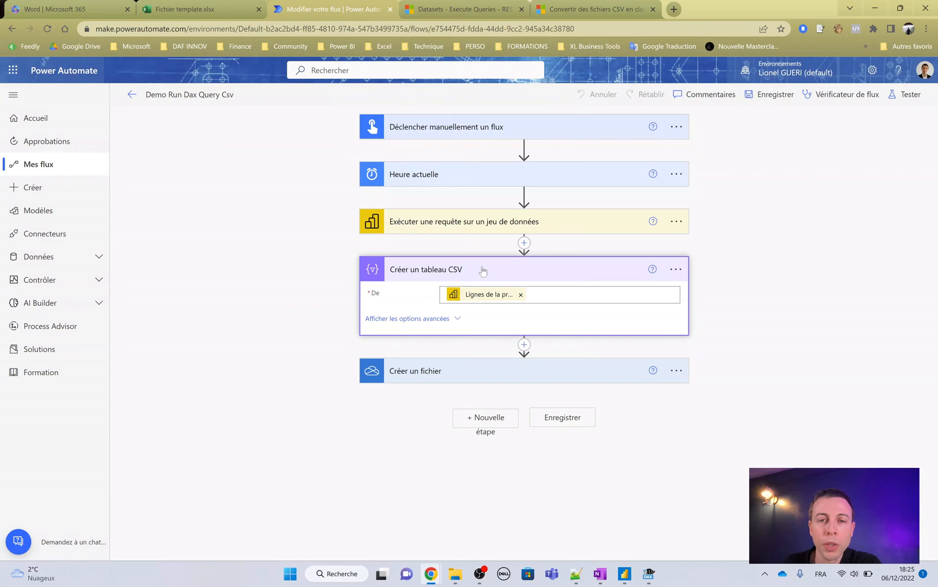
{"action": "left_click", "coordinate": [411, 375]}
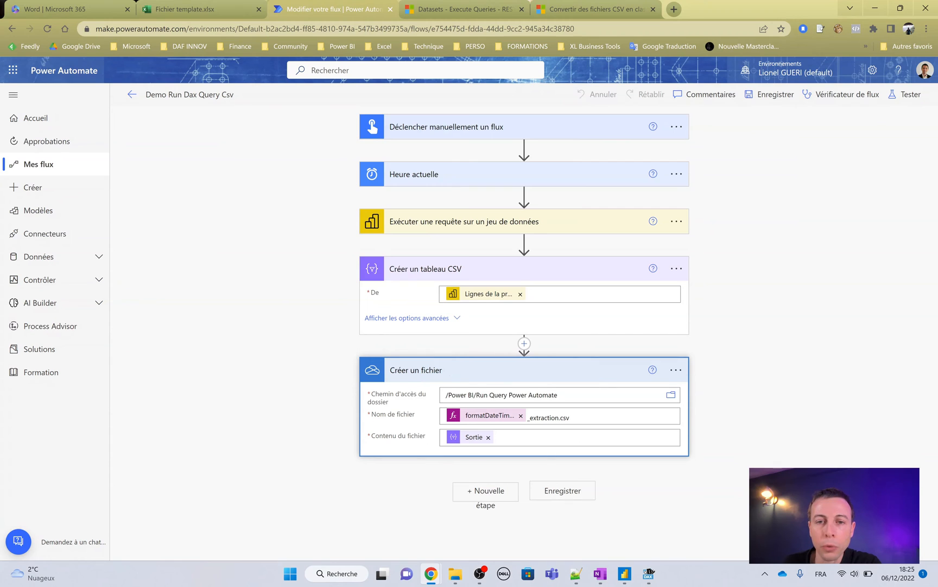
{"action": "left_click", "coordinate": [420, 378]}
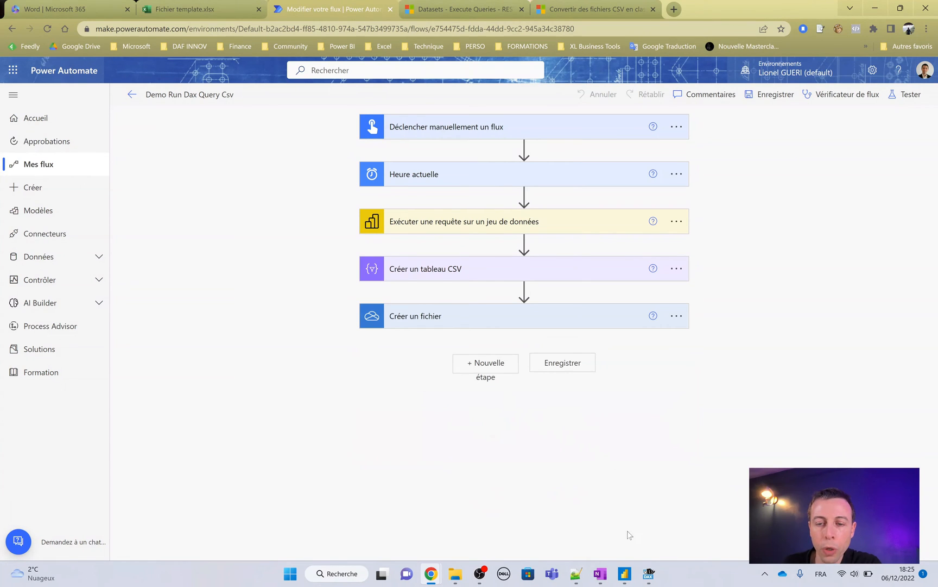
- Switch to Power BI Desktop and inspect the sales table visual on the Export page
{"action": "left_click", "coordinate": [624, 574]}
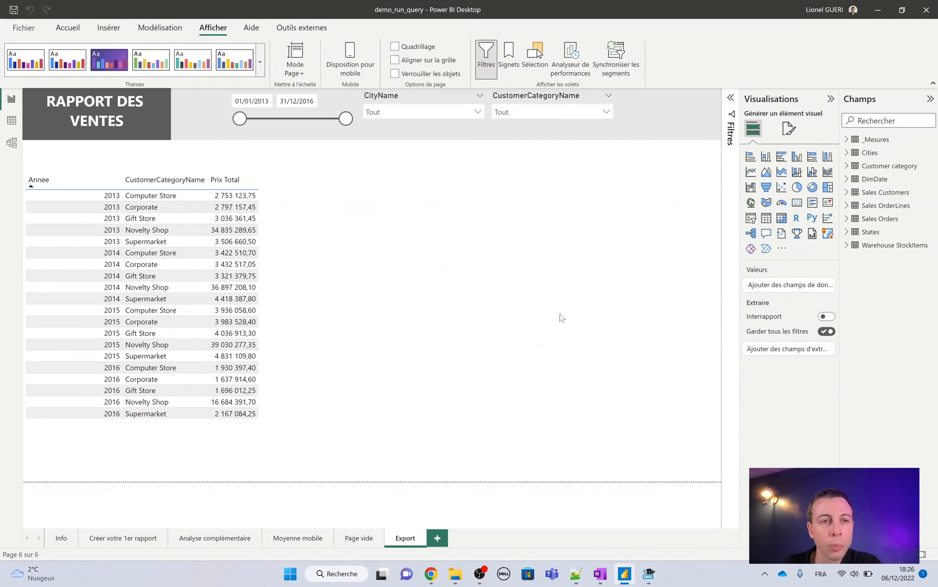
{"action": "left_click", "coordinate": [319, 257]}
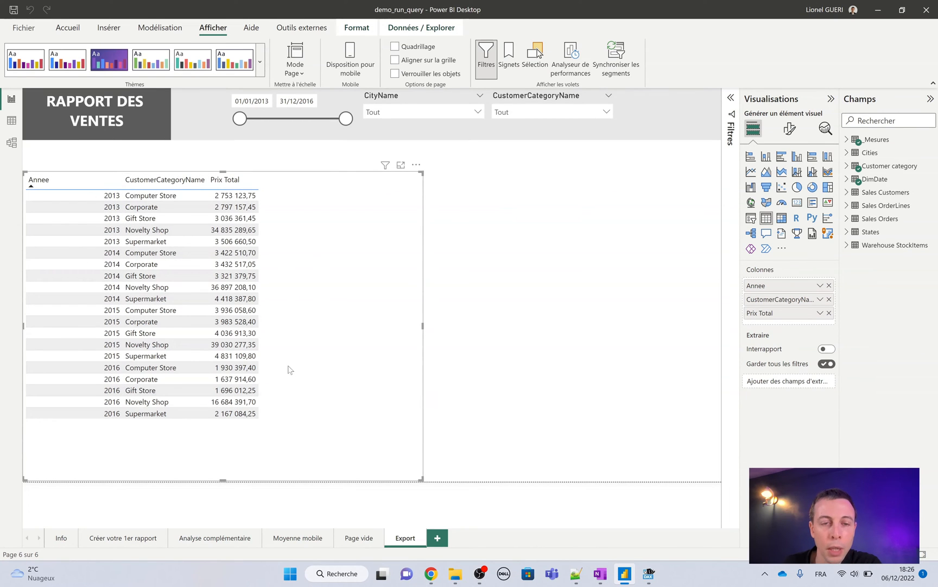
{"action": "left_click", "coordinate": [536, 253]}
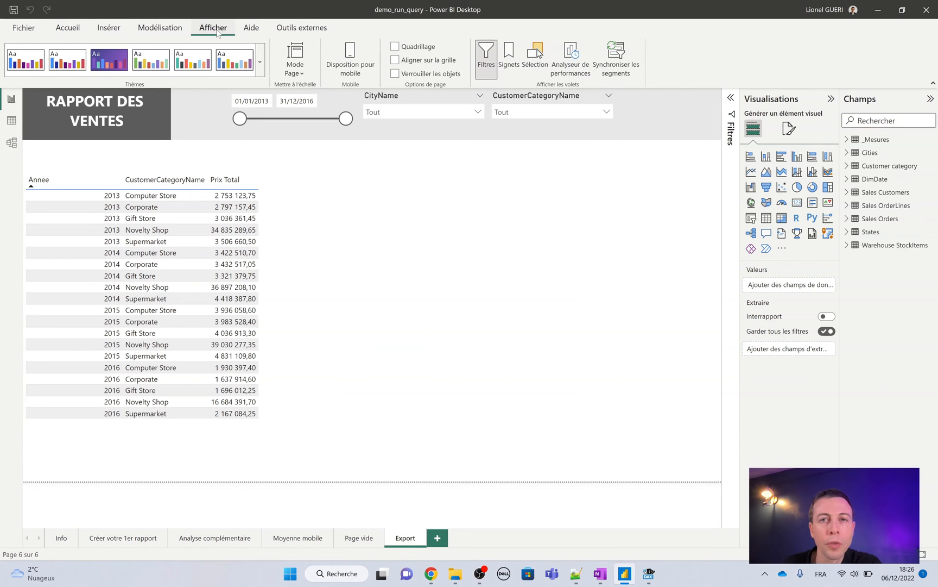
- Record a refresh of the Export page's visuals with the Performance Analyzer, ending the recording once the visuals have refreshed
{"action": "left_click", "coordinate": [570, 57]}
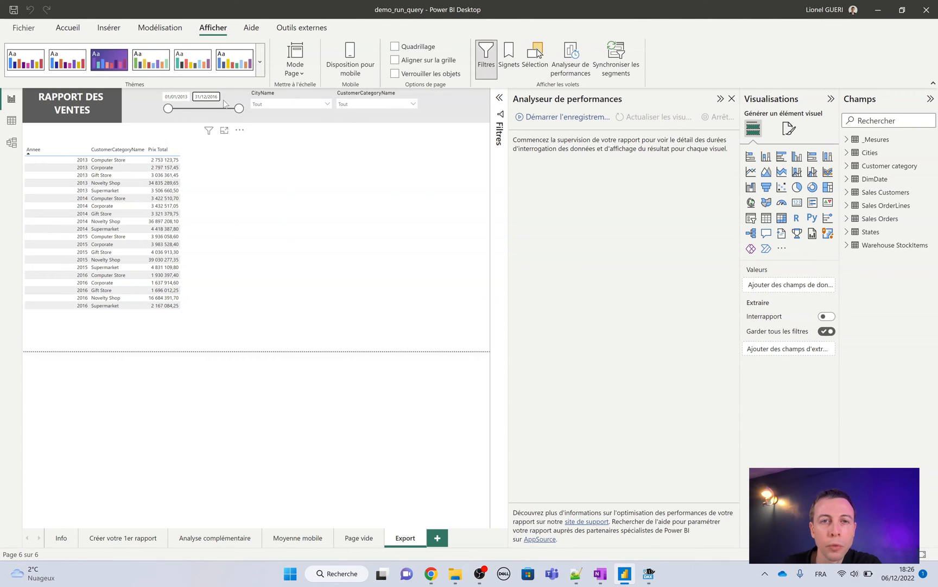
{"action": "left_click", "coordinate": [550, 117]}
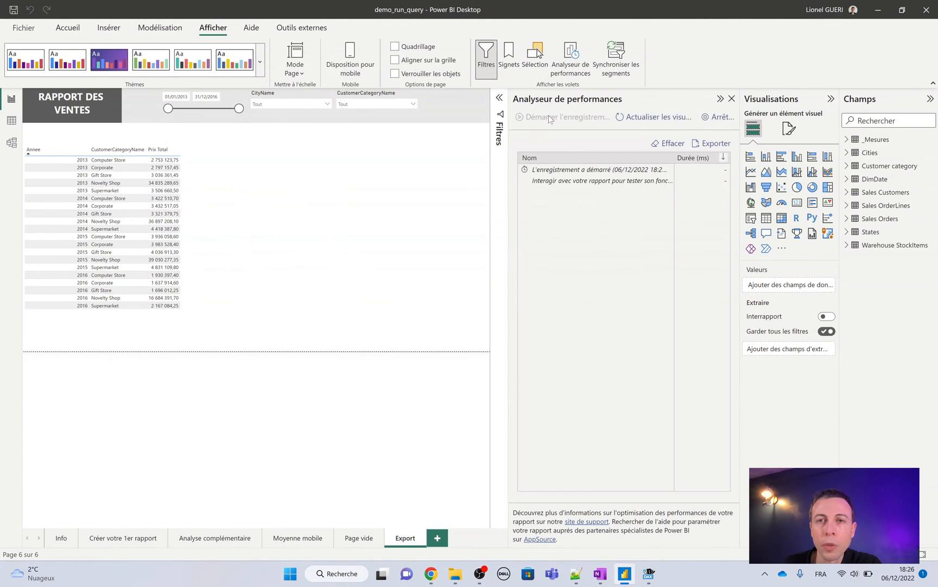
{"action": "left_click", "coordinate": [665, 119]}
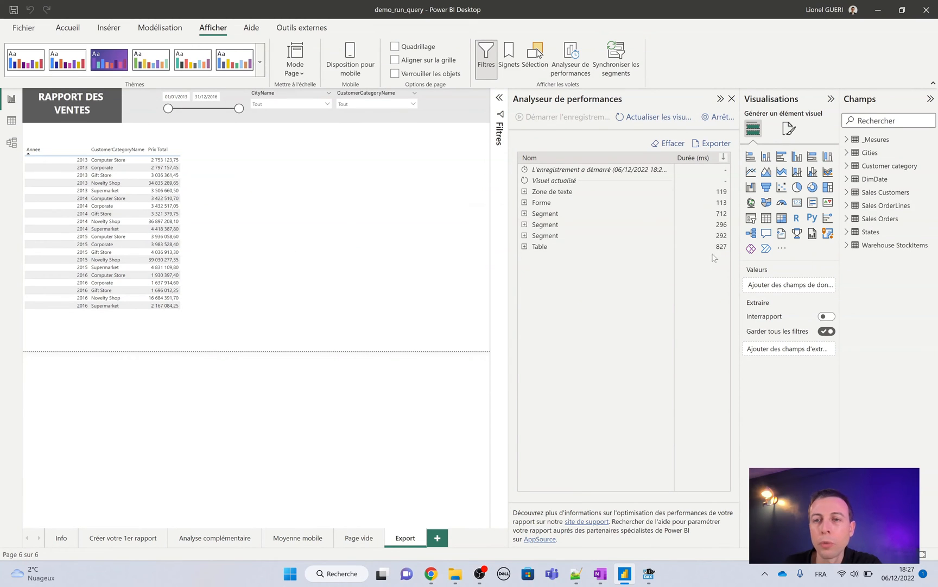
{"action": "left_click", "coordinate": [718, 117]}
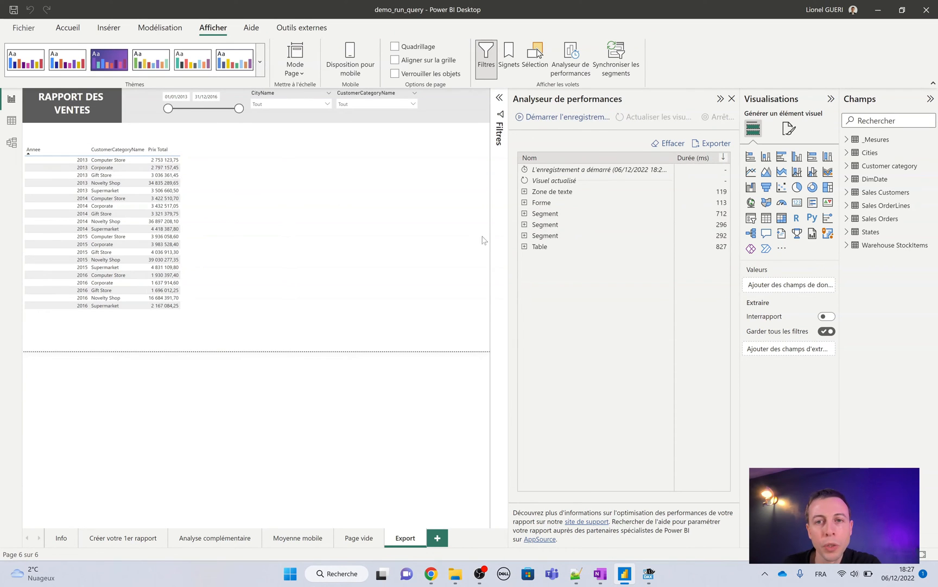
- Copy the Table visual's DAX query from the Performance Analyzer and paste it into DAX Studio connected to demo_run_query
{"action": "left_click", "coordinate": [525, 247]}
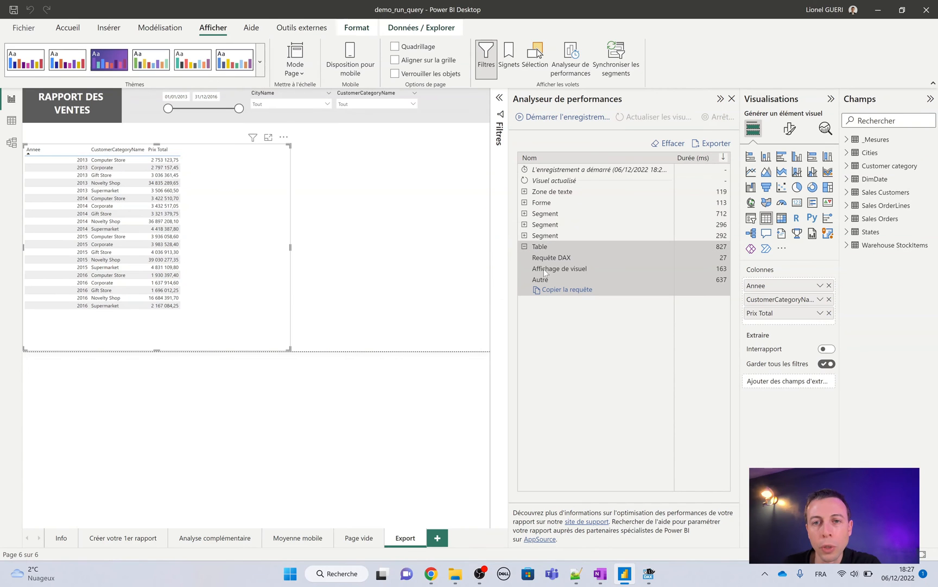
{"action": "left_click", "coordinate": [561, 292]}
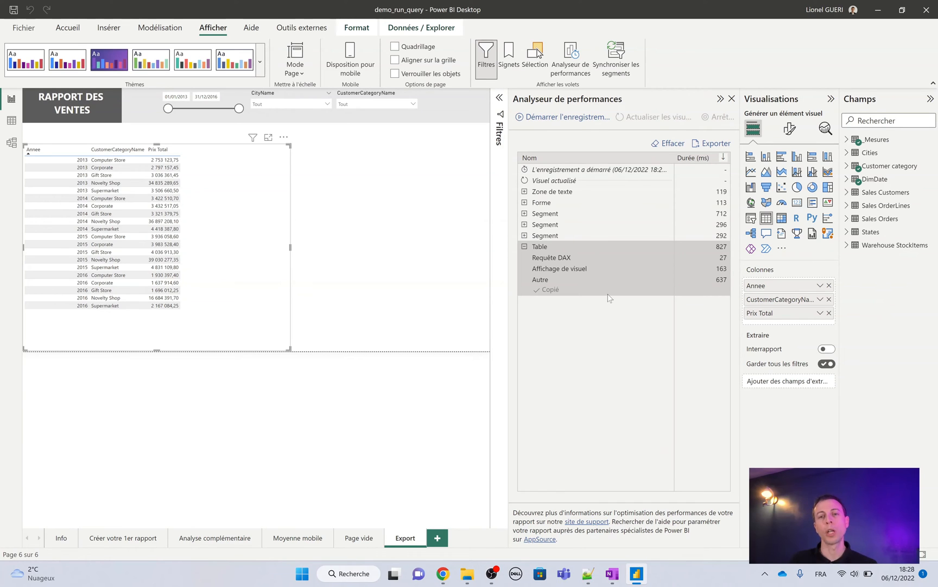
{"action": "left_click", "coordinate": [315, 31]}
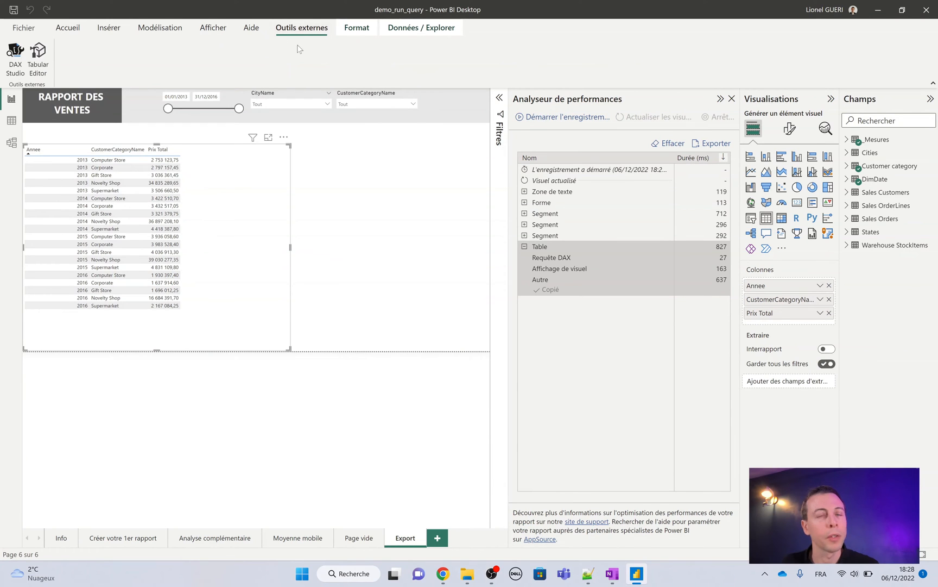
{"action": "left_click", "coordinate": [14, 63]}
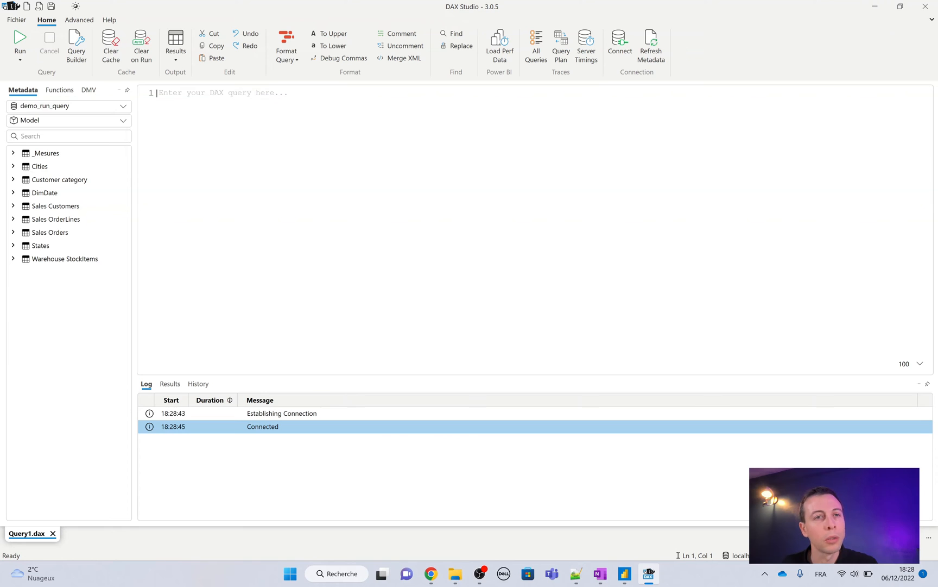
{"action": "type", "text": "// DAX Query DEFINE \tVAR __DS0FilterTable = \t\tFILTER( \t\t\tKEEPFILTERS(VALUES('DimDate'[Date])), \t\t\t'DimDate'[Date] >= DATE(2013, 1, 1) \t\t)  \tVAR __DS0Core = \t\tSUMMARIZECOLUMNS( \t\t\t'DimDate'[Annee], \t\t\t'Customer category'[CustomerCategoryName], \t\t\t__DS0FilterTable, \t\t\t\"Prix_Total\", '_Mesures'[Prix Total] \t\t)  \tVAR __DS0PrimaryWindowed = \t\tTOPN(501, __DS0Core, 'DimDate'[Annee], 1, 'Customer category'[CustomerCategoryName], 1)  EVALUATE \t__DS0PrimaryWindowed  ORDER BY \t'DimDate'[Annee], 'Customer category'[CustomerCategoryName]"}
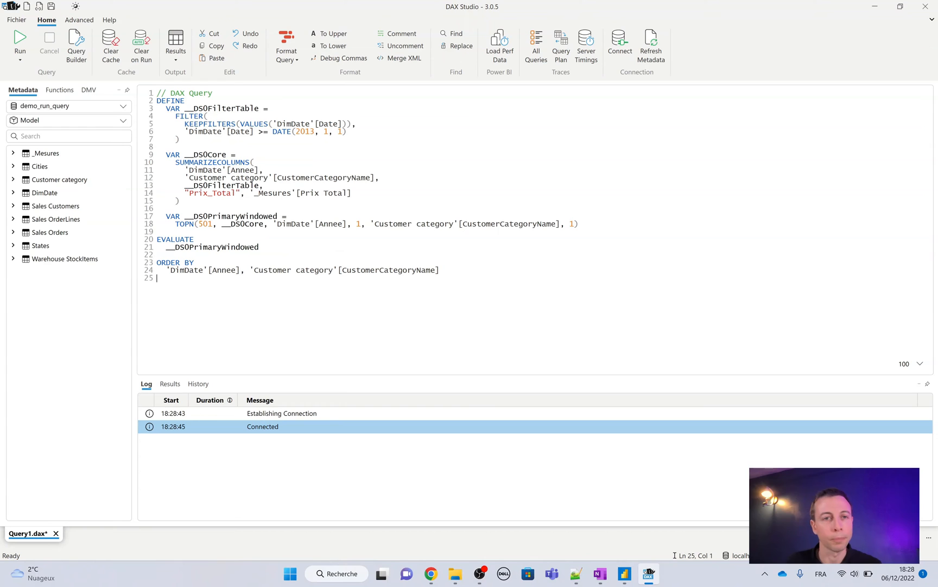
- Run the pasted DAX query and compare its results with the table visual in Power BI Desktop
{"action": "left_click", "coordinate": [19, 41]}
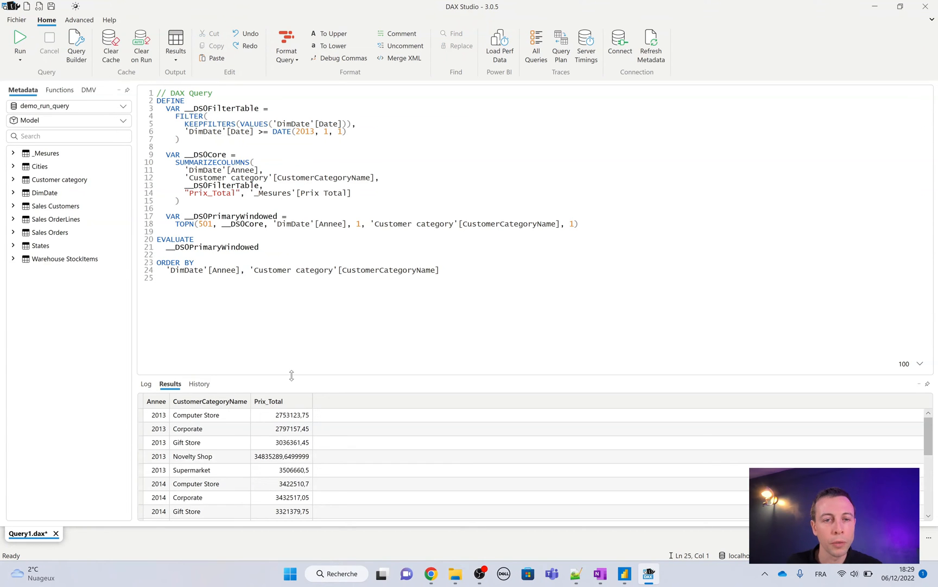
{"action": "left_click_drag", "start_coordinate": [296, 307], "coordinate": [296, 307]}
{"action": "scroll", "coordinate": [259, 399], "scroll_direction": "down", "scroll_amount": 3}
{"action": "scroll", "coordinate": [260, 399], "scroll_direction": "up", "scroll_amount": 3}
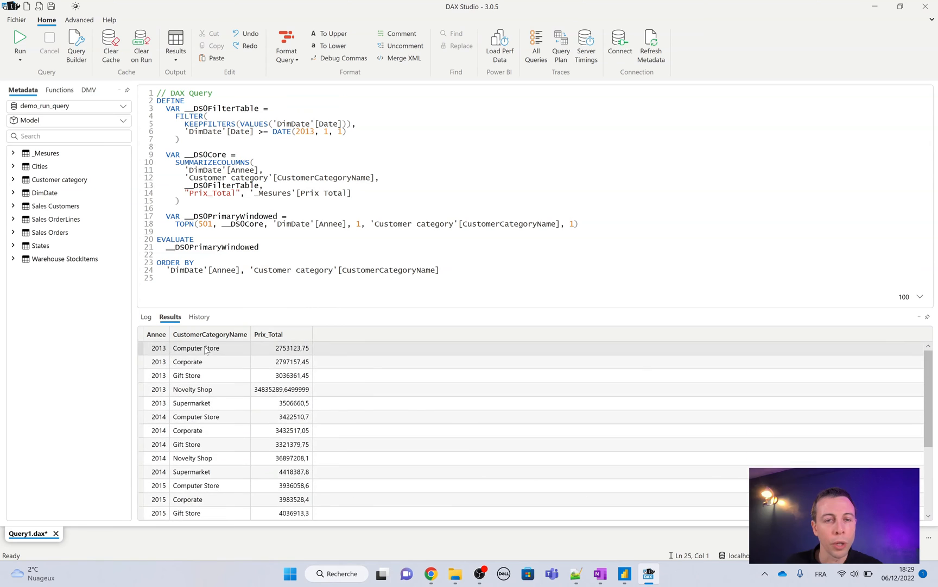
{"action": "left_click", "coordinate": [624, 573]}
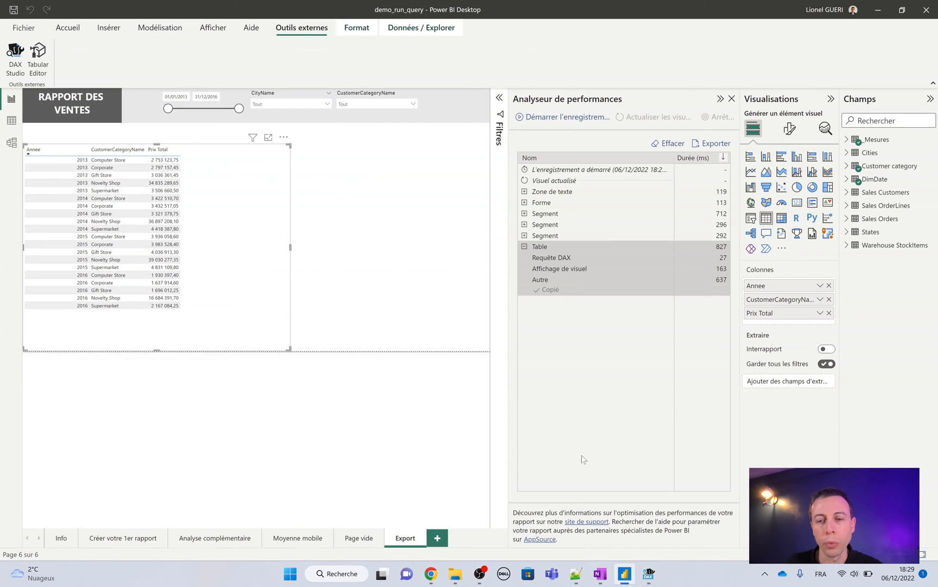
- Return to DAX Studio and examine the SUMMARIZECOLUMNS, SELECTCOLUMNS and Categorie column lines of the rewritten query in Query2.dax
{"action": "left_click", "coordinate": [649, 574]}
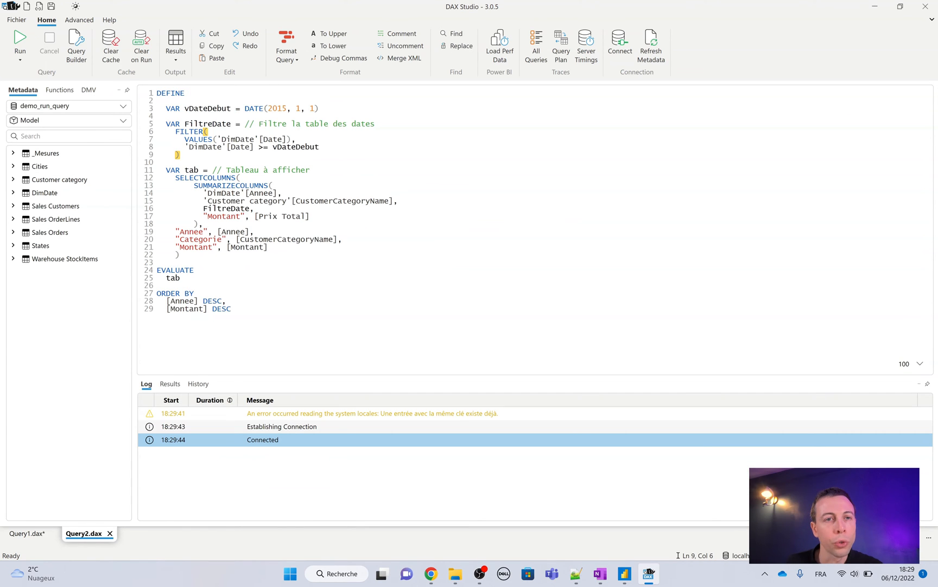
{"action": "left_click_drag", "start_coordinate": [194, 186], "coordinate": [274, 186]}
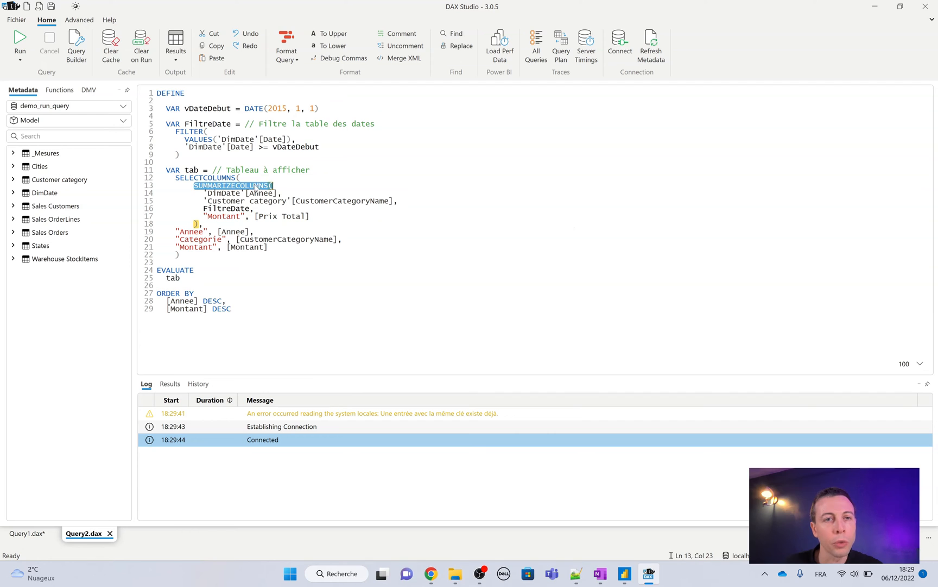
{"action": "left_click", "coordinate": [194, 178]}
{"action": "left_click_drag", "start_coordinate": [175, 239], "coordinate": [353, 243]}
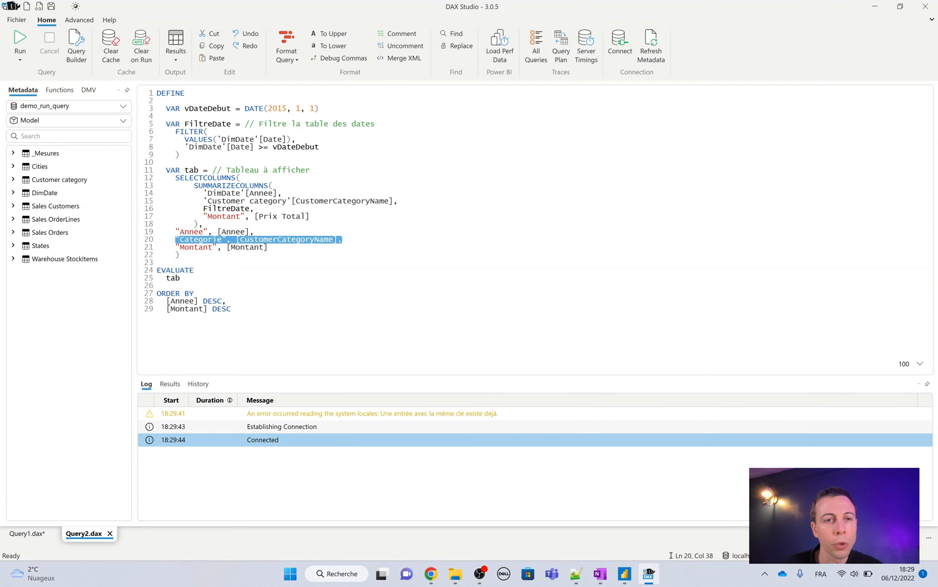
{"action": "left_click", "coordinate": [157, 286]}
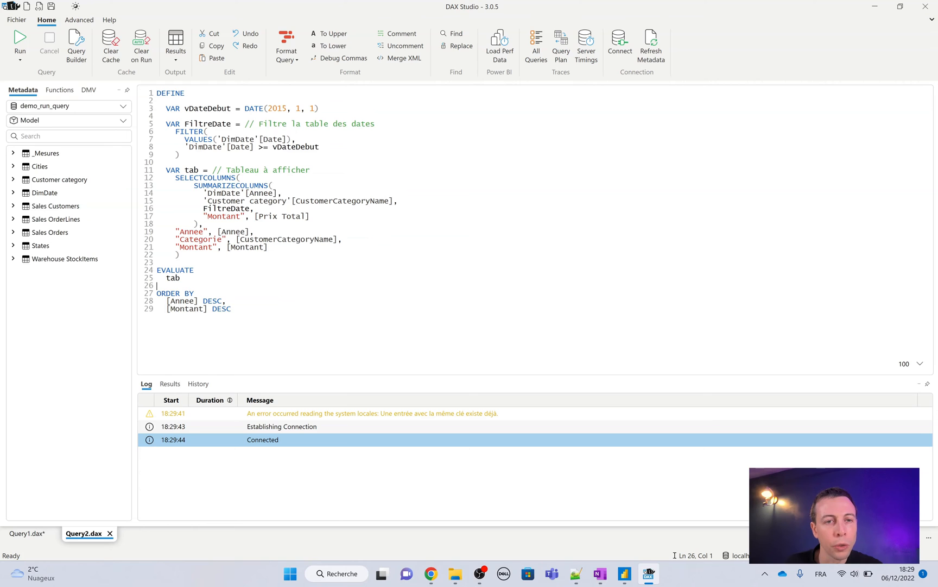
- Select the entire rewritten query in Query2.dax and switch to the Power Automate flow in Chrome
{"action": "left_click_drag", "start_coordinate": [231, 309], "coordinate": [156, 93]}
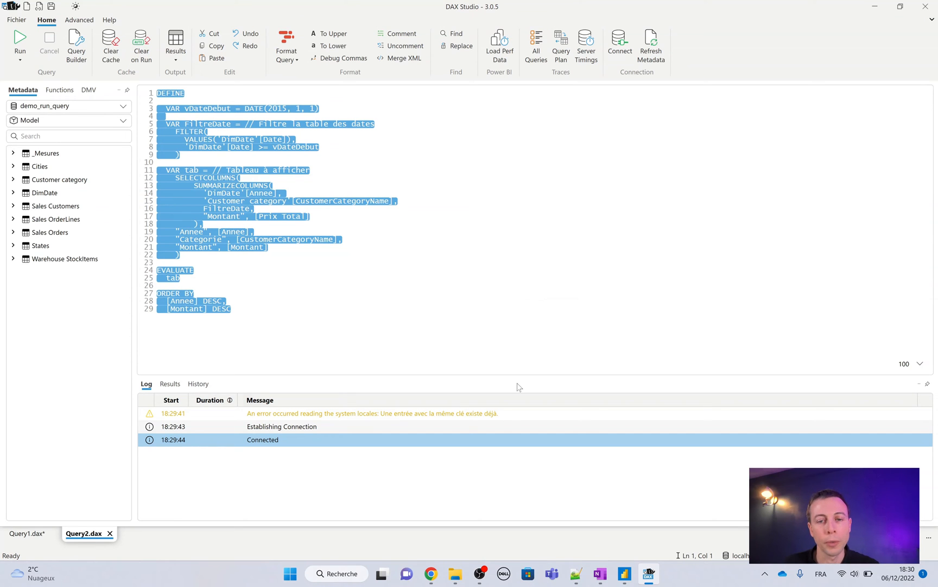
{"action": "mouse_move", "coordinate": [433, 574]}
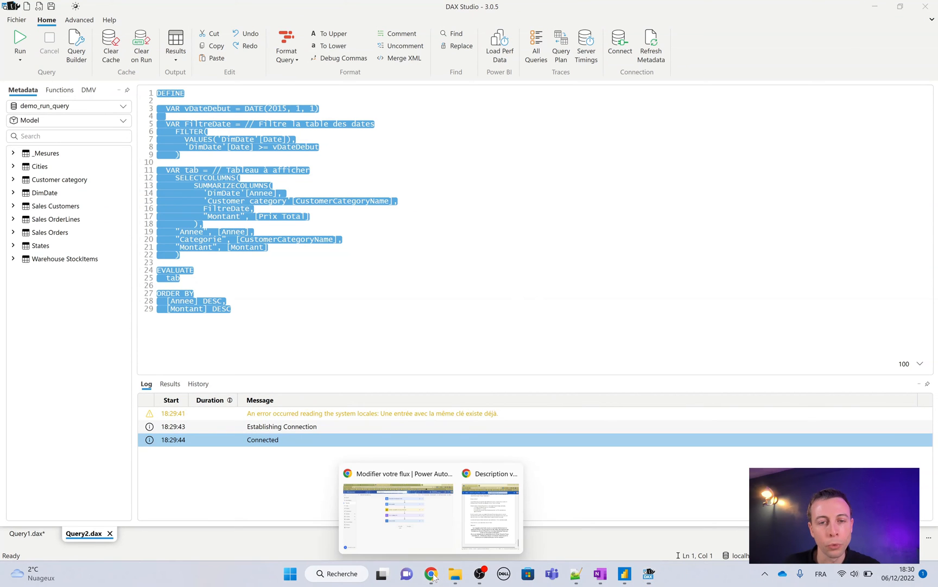
{"action": "left_click", "coordinate": [402, 472]}
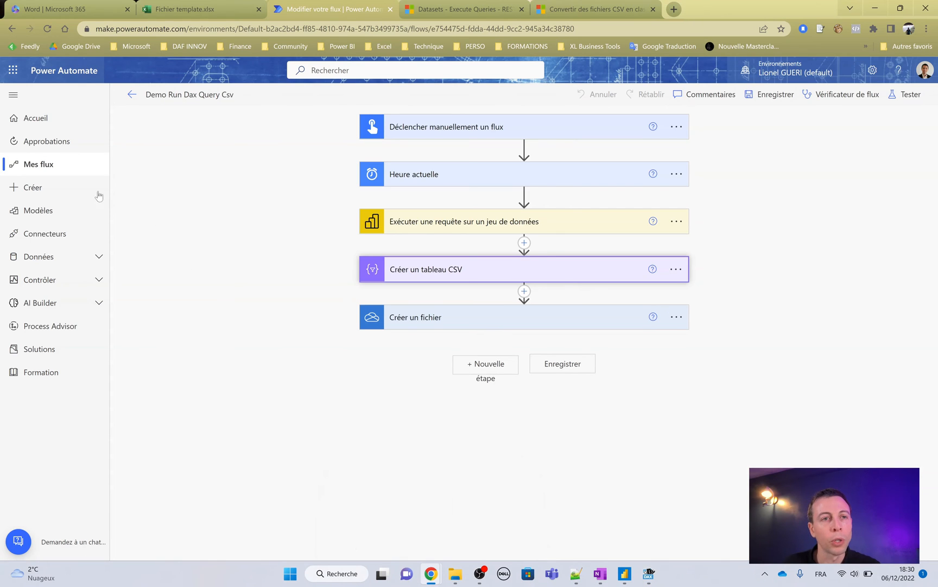
- Create an instant cloud flow named "Test executer requete" with the manual trigger "Déclencher manuellement un flux"
{"action": "left_click", "coordinate": [44, 187]}
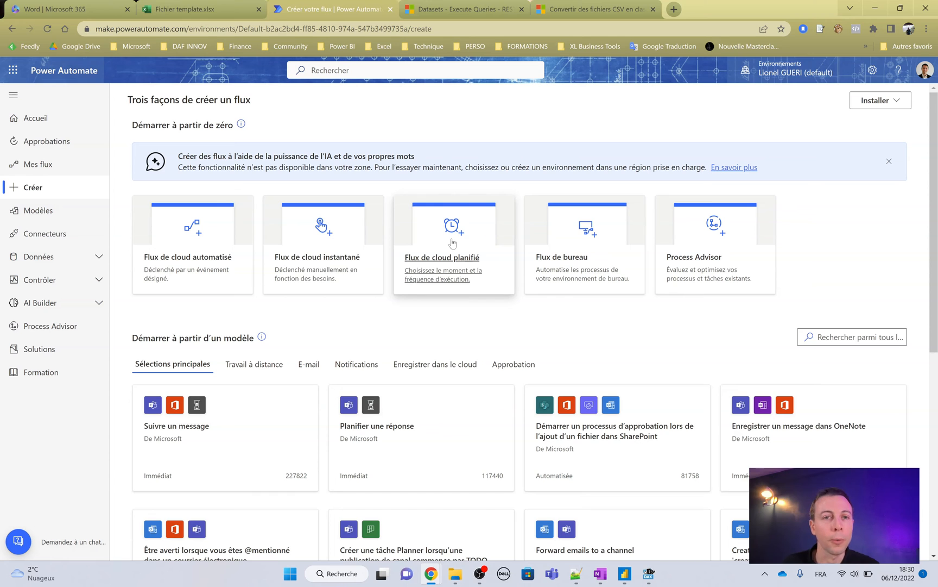
{"action": "left_click", "coordinate": [331, 246]}
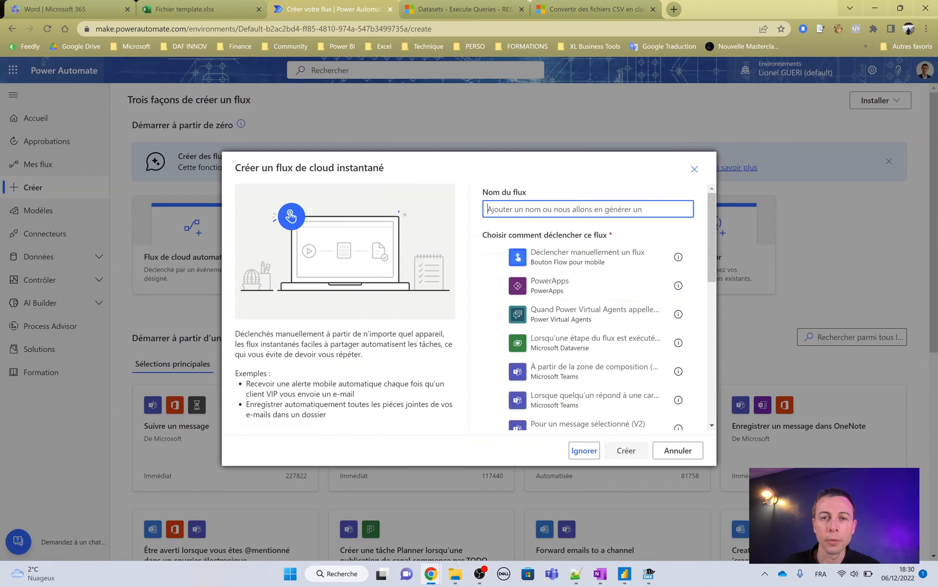
{"action": "type", "text": "Test "}
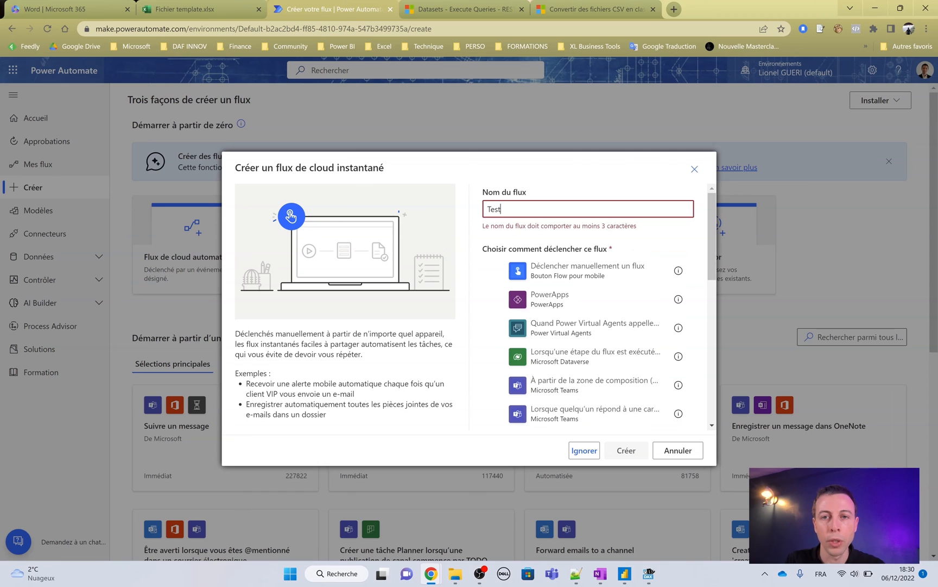
{"action": "type", "text": "ex"}
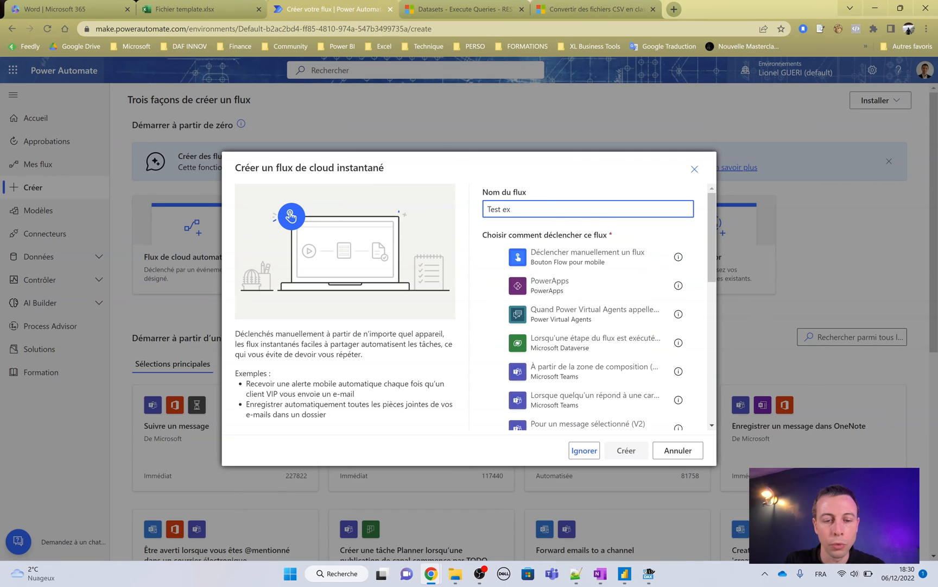
{"action": "type", "text": "ecuter requete"}
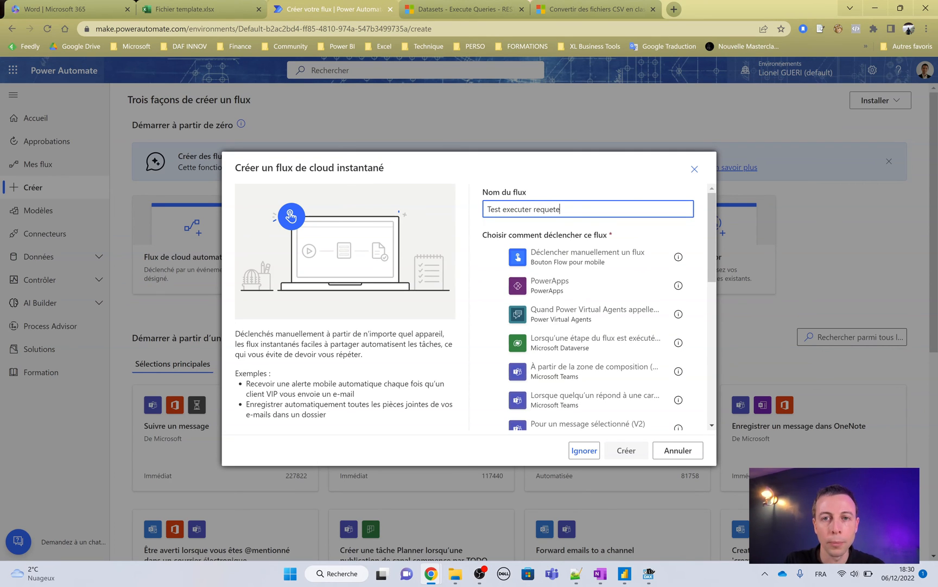
{"action": "left_click", "coordinate": [566, 256]}
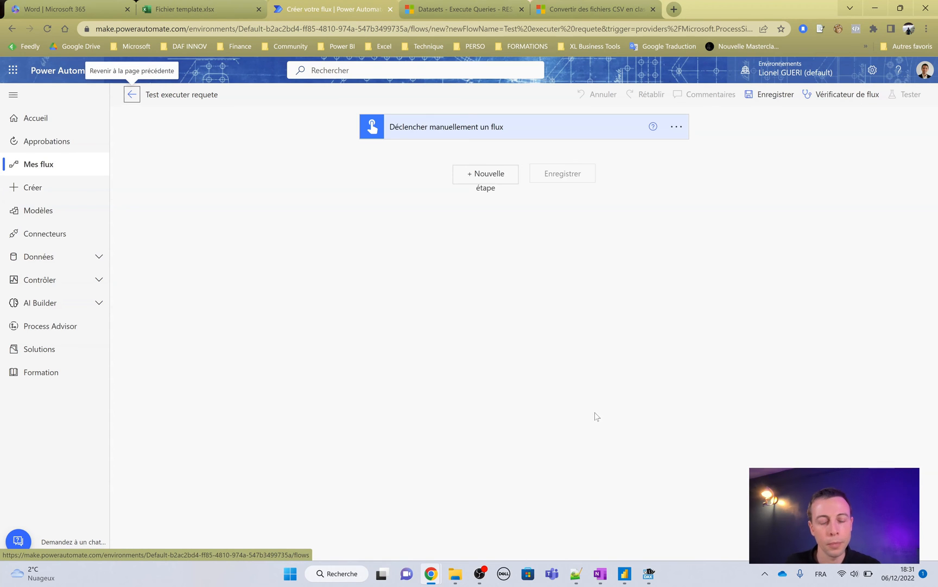
- Add the Power BI action "Exécuter une requête sur un jeu de données" below the manual trigger
{"action": "left_click", "coordinate": [481, 176]}
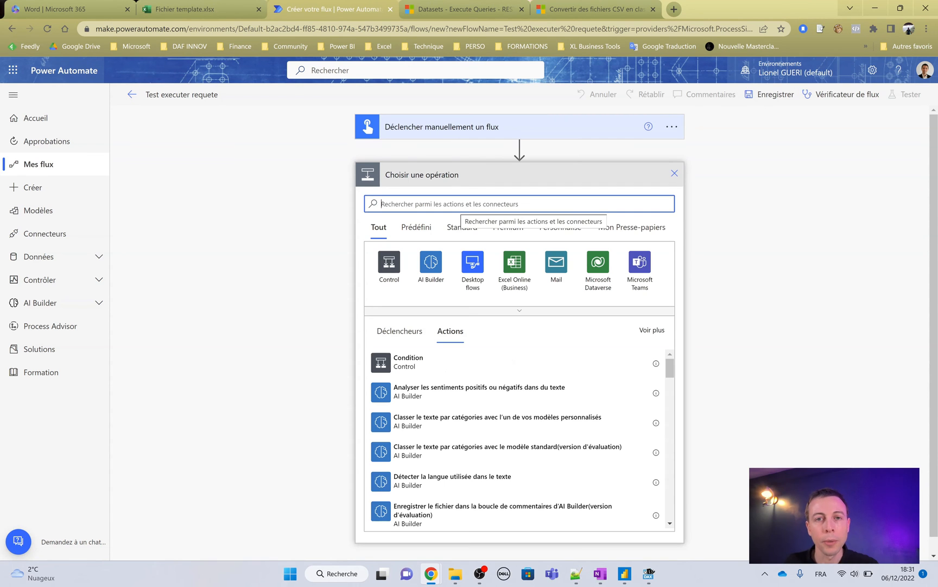
{"action": "type", "text": "exécuter requete"}
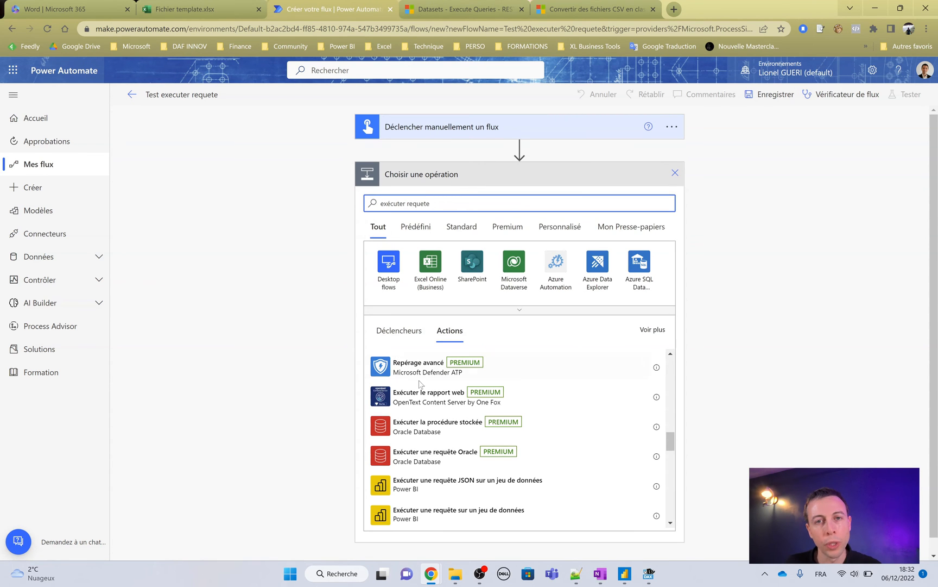
{"action": "scroll", "coordinate": [497, 425], "scroll_direction": "down", "scroll_amount": 2}
{"action": "scroll", "coordinate": [433, 447], "scroll_direction": "down", "scroll_amount": 2}
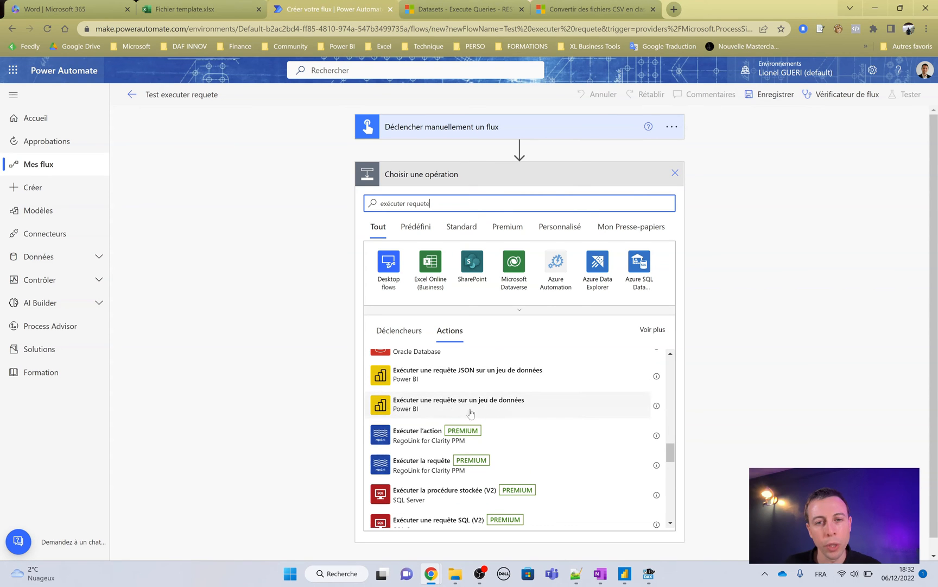
{"action": "left_click", "coordinate": [519, 410]}
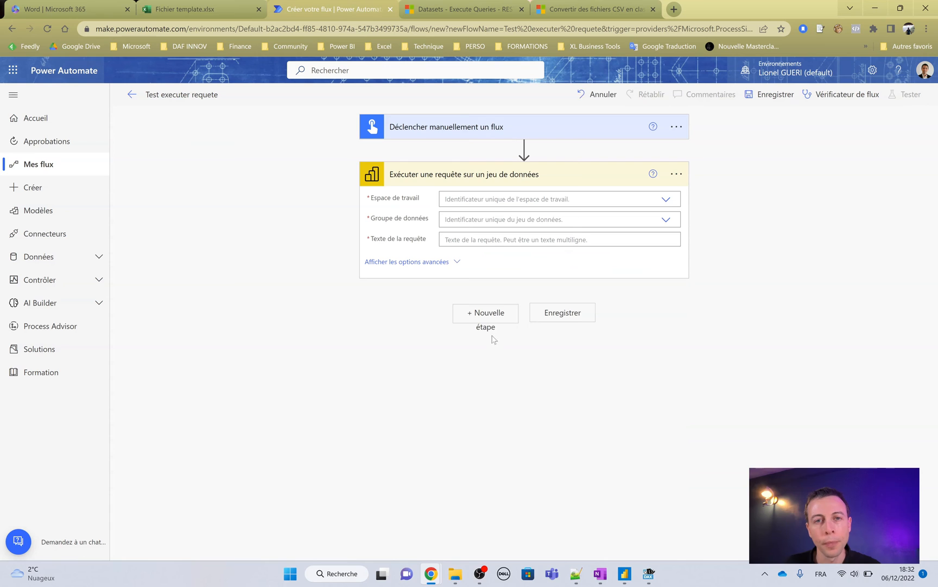
- Set the query action's workspace to "World Wide Importers (MS dataset)" and its dataset to "Rapport Ventes - Final"
{"action": "left_click", "coordinate": [666, 201]}
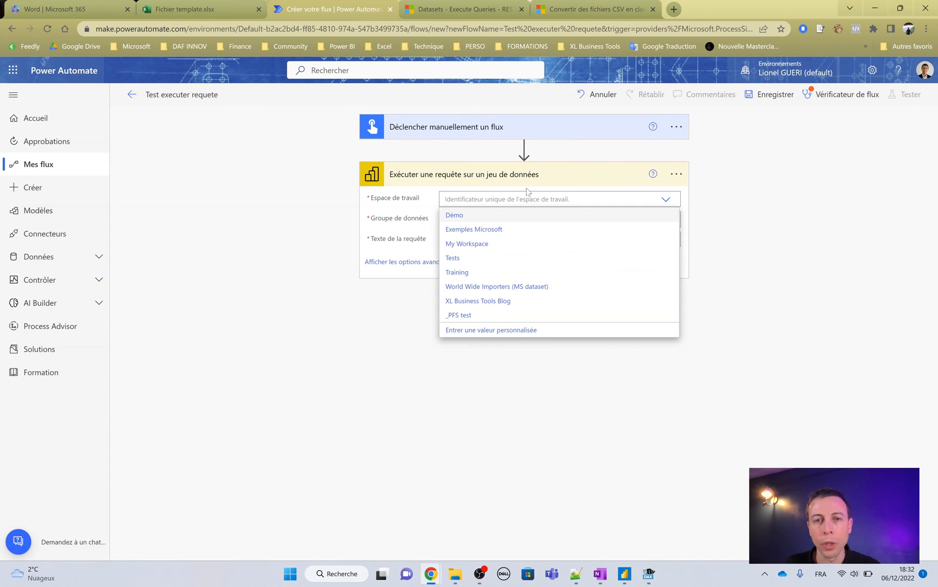
{"action": "left_click", "coordinate": [490, 288]}
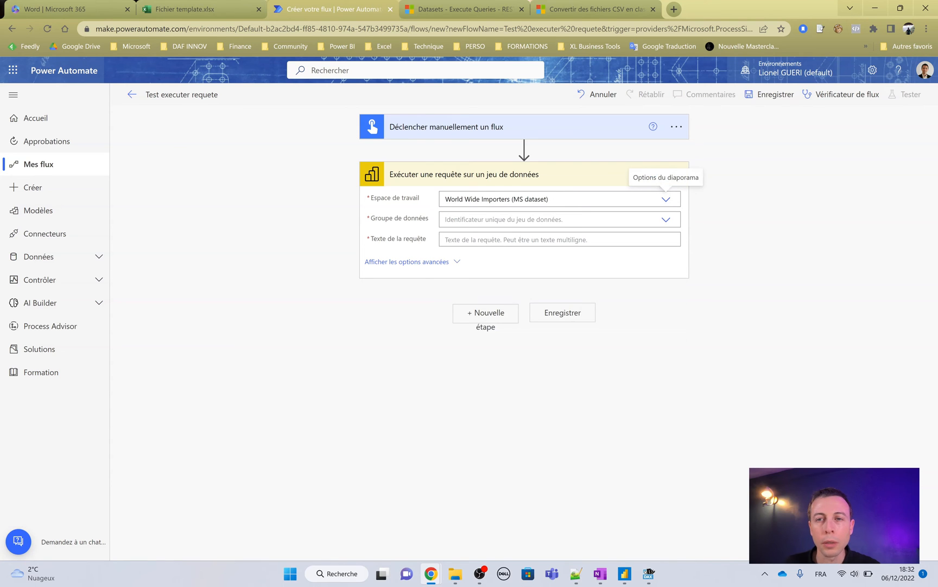
{"action": "left_click", "coordinate": [666, 220]}
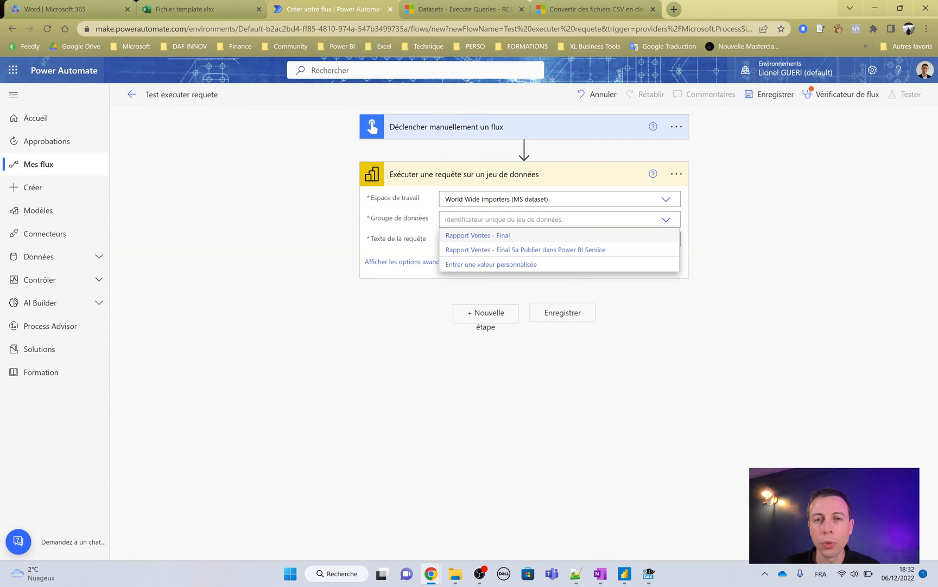
{"action": "left_click", "coordinate": [506, 236]}
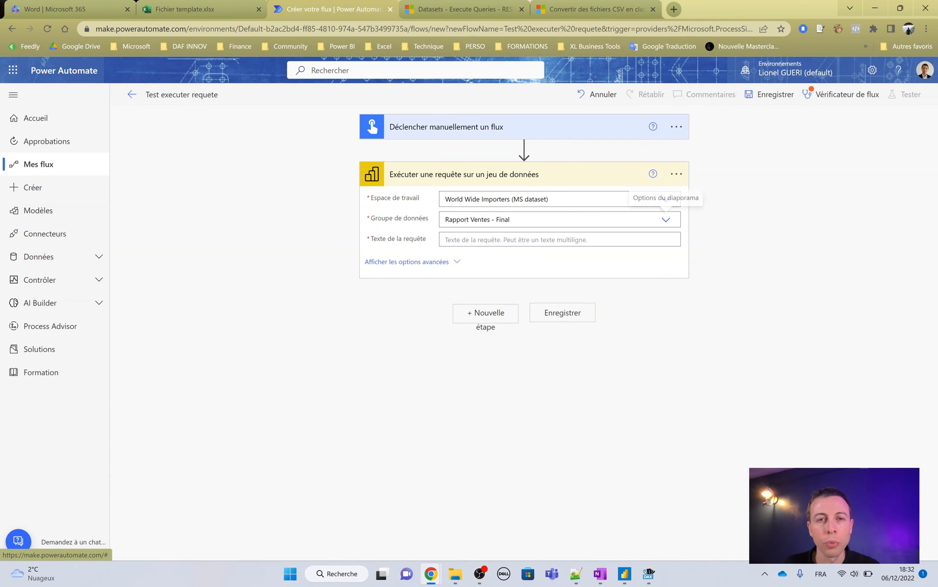
- Paste the copied DAX query into the query text of the Power BI action and check it from DEFINE onward
{"action": "left_click", "coordinate": [472, 237]}
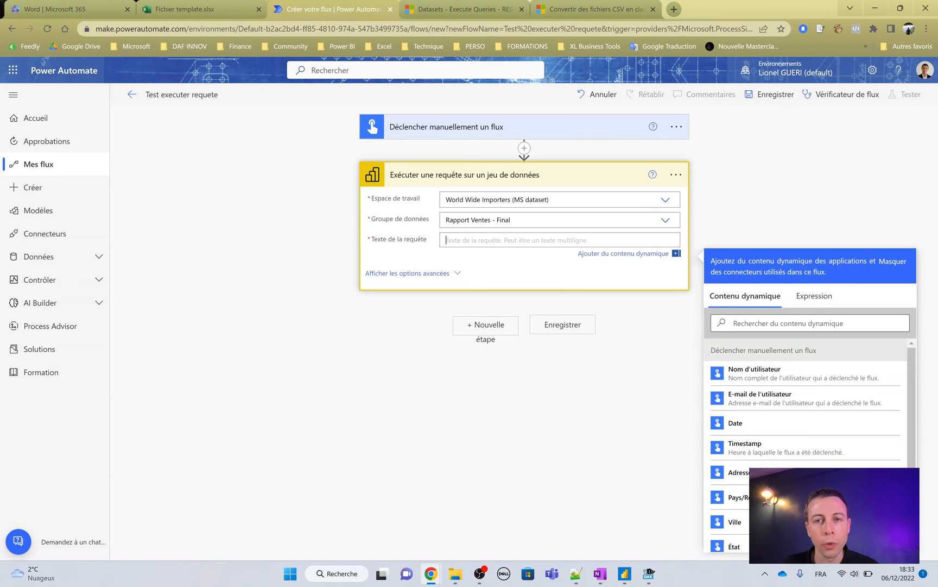
{"action": "key", "text": "ctrl+v"}
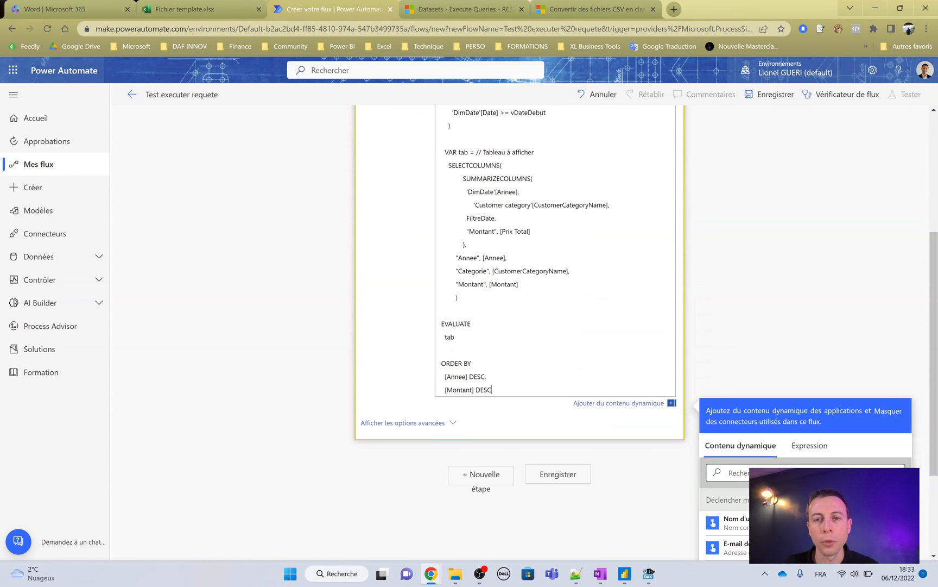
{"action": "scroll", "coordinate": [543, 299], "scroll_direction": "up", "scroll_amount": 3}
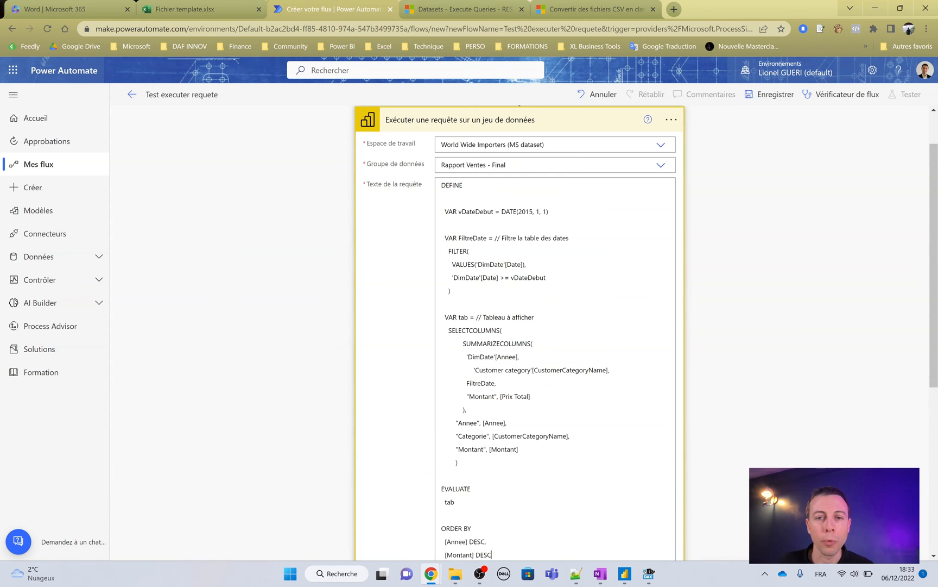
- Add a "Créer un tableau CSV" data operation after the query, with "Lignes de la première table" as its source
{"action": "scroll", "coordinate": [548, 304], "scroll_direction": "down", "scroll_amount": 3}
{"action": "left_click", "coordinate": [480, 479]}
{"action": "scroll", "coordinate": [488, 475], "scroll_direction": "down", "scroll_amount": 1}
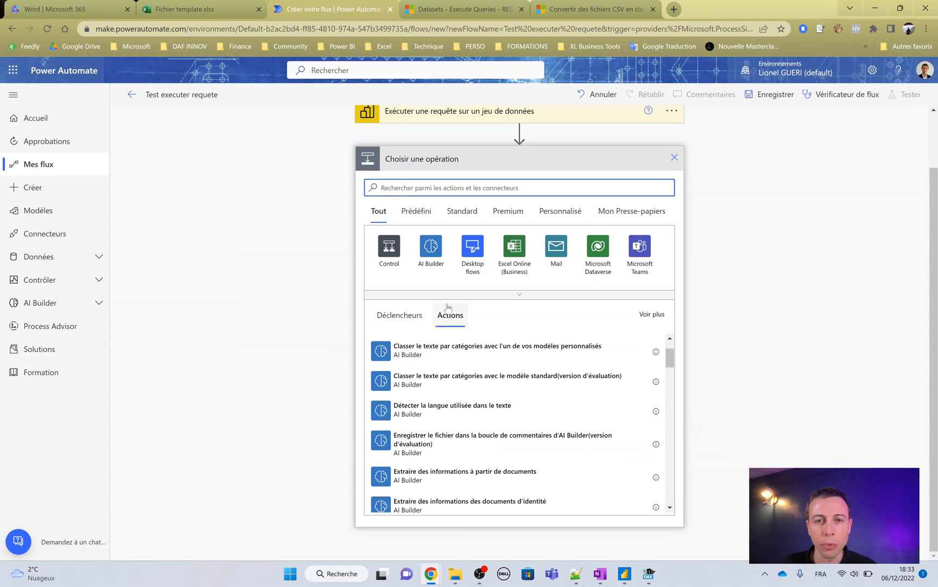
{"action": "type", "text": "csv"}
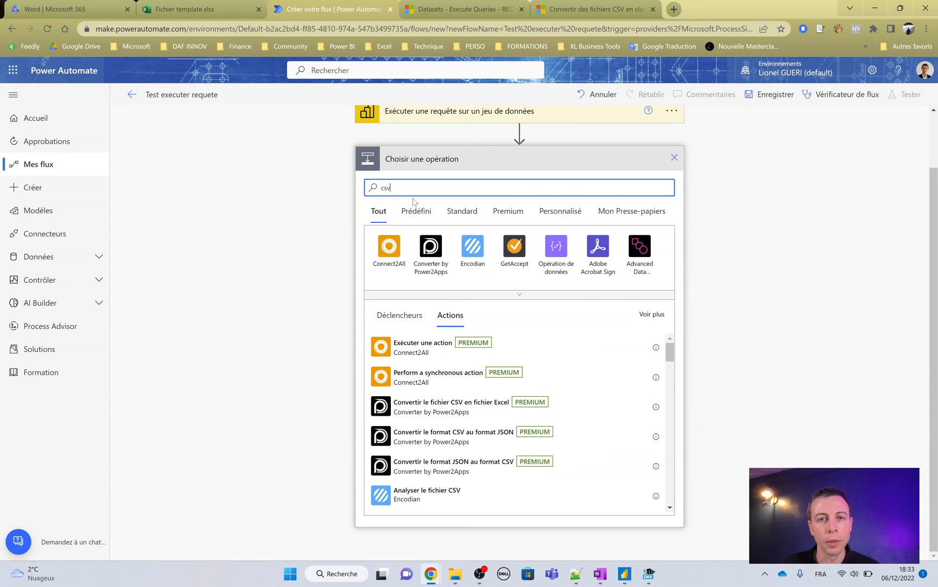
{"action": "left_click", "coordinate": [559, 255]}
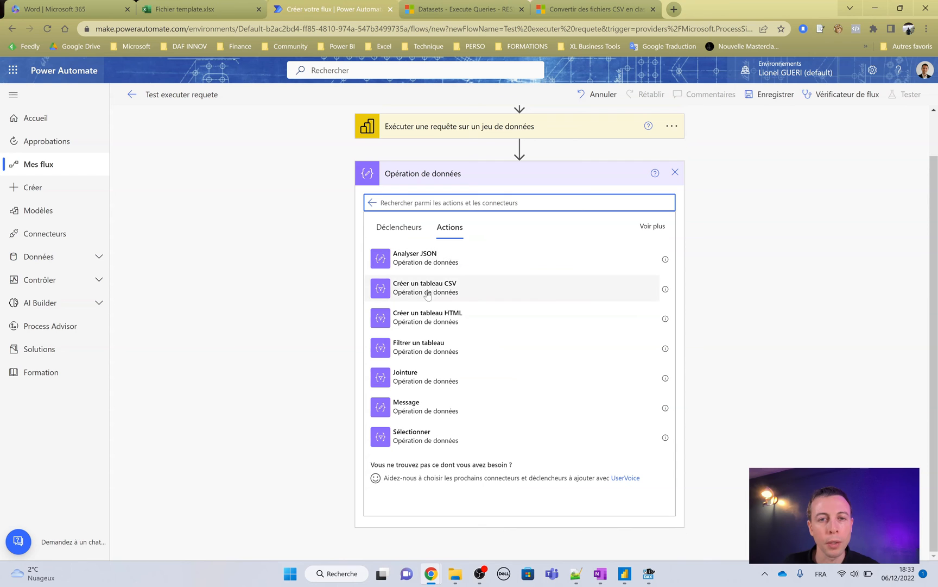
{"action": "left_click", "coordinate": [429, 291]}
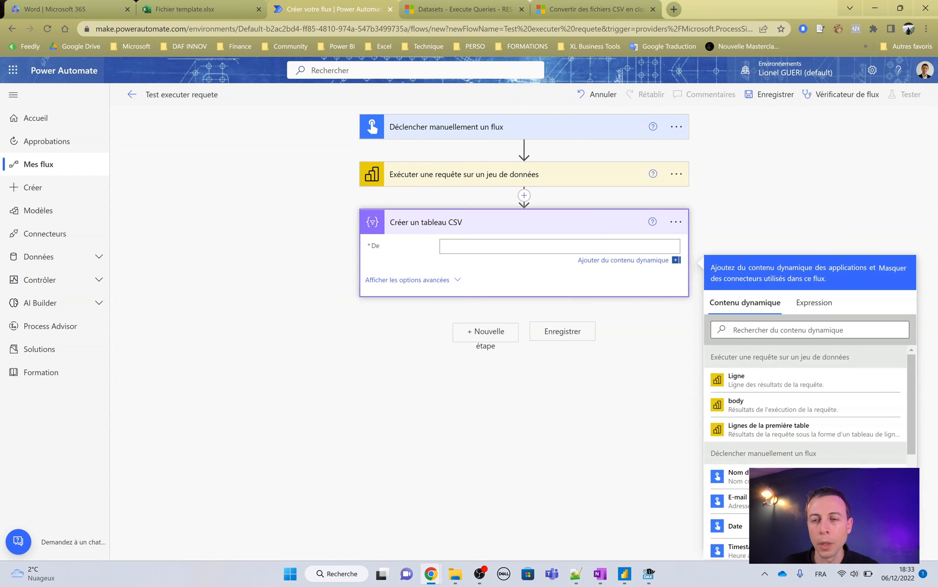
{"action": "left_click", "coordinate": [807, 429]}
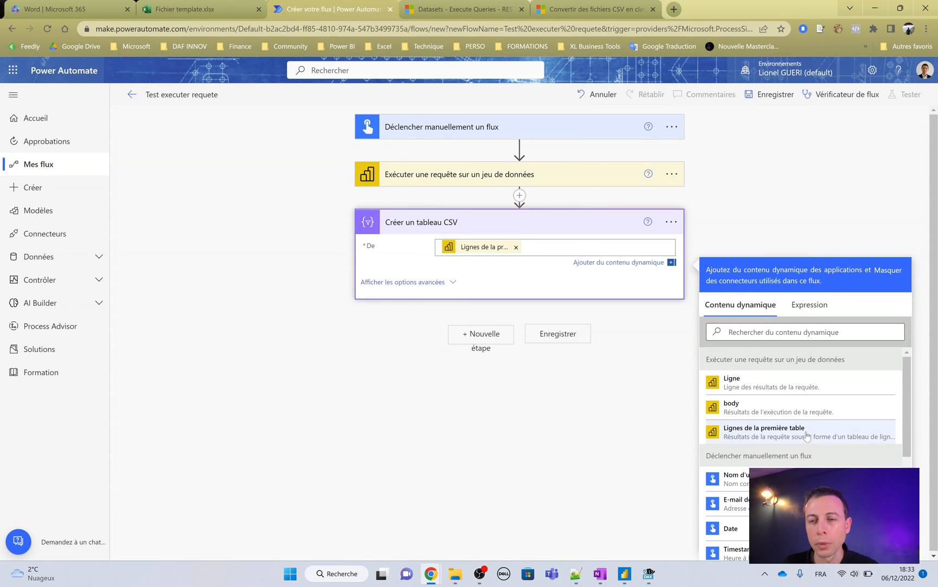
- Add the OneDrive for Business action "Créer un fichier" after the CSV table step
{"action": "left_click", "coordinate": [488, 338]}
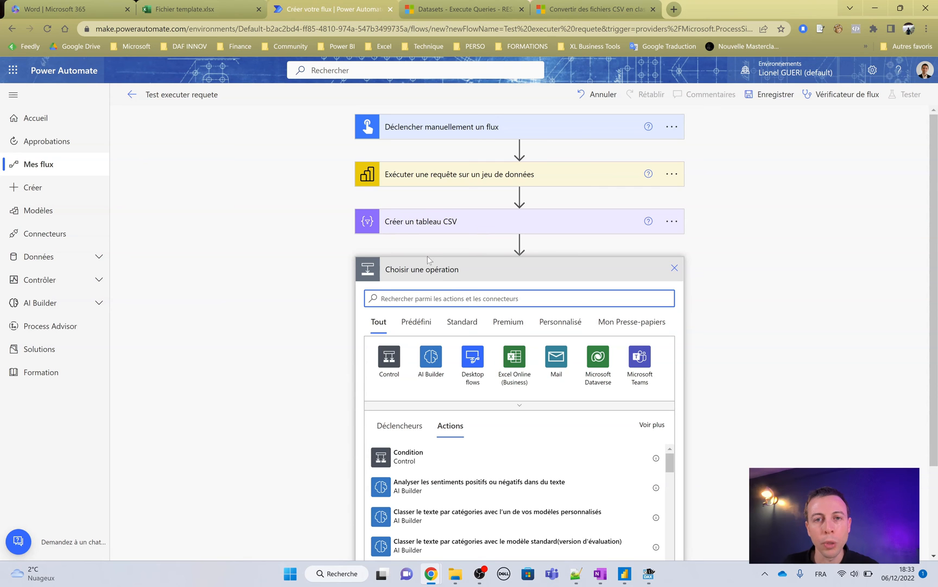
{"action": "scroll", "coordinate": [451, 272], "scroll_direction": "down", "scroll_amount": 2}
{"action": "scroll", "coordinate": [452, 274], "scroll_direction": "up", "scroll_amount": 2}
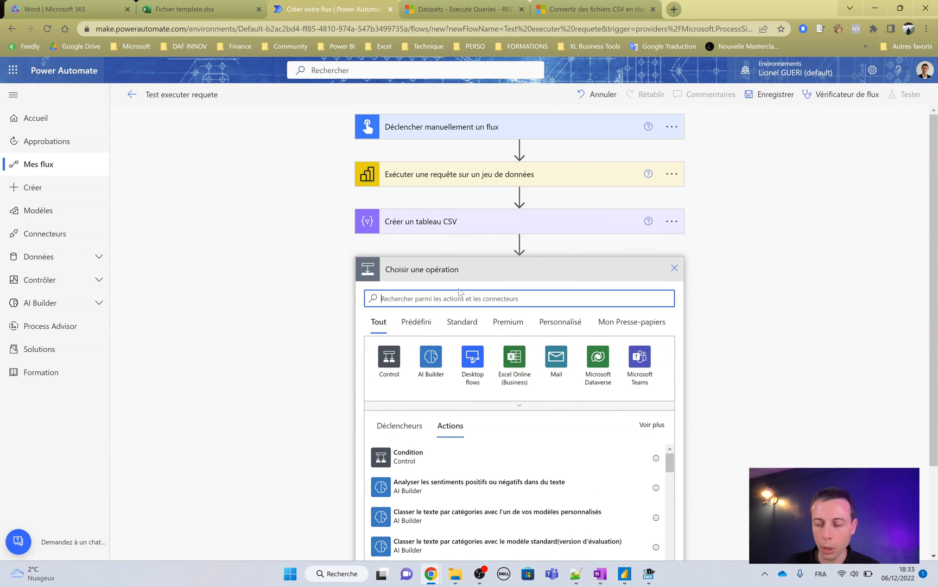
{"action": "type", "text": "one"}
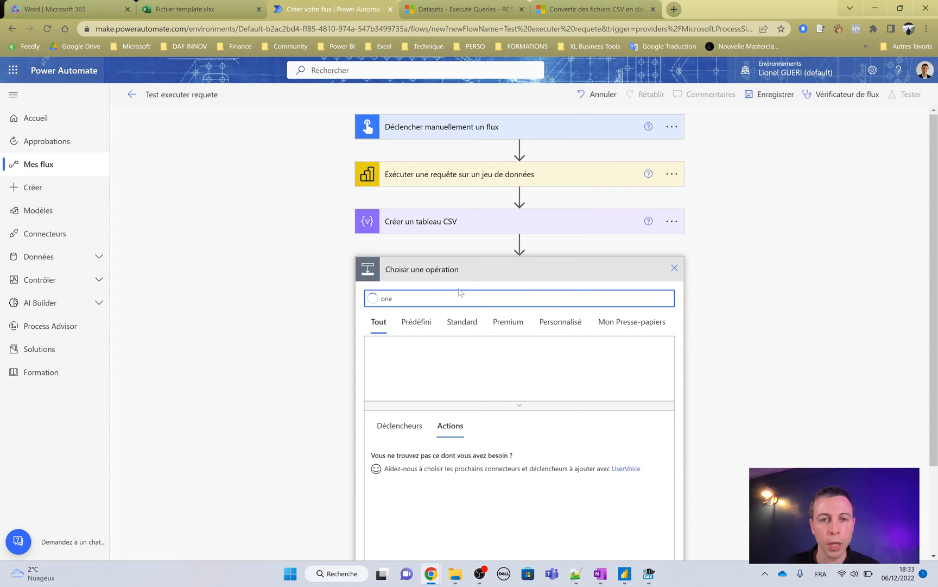
{"action": "left_click", "coordinate": [383, 358]}
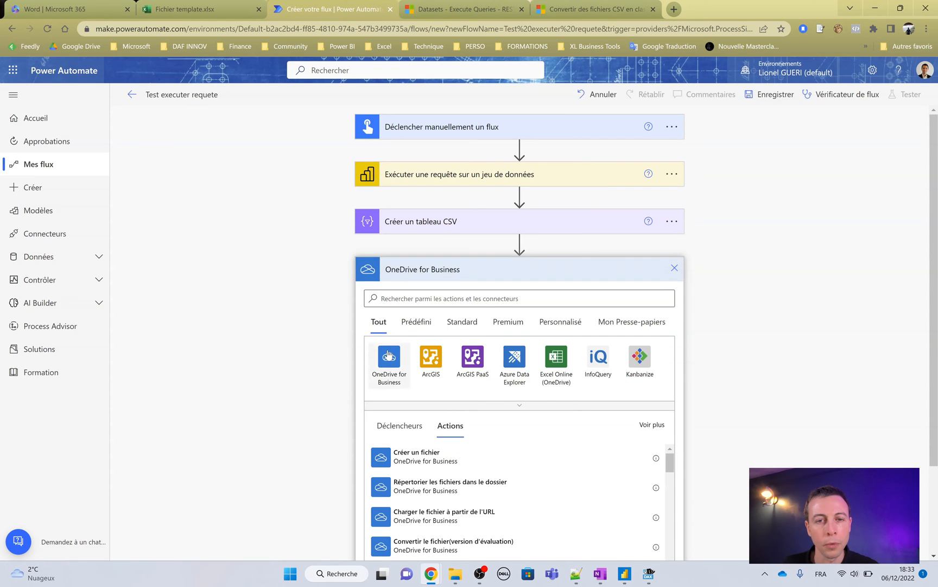
{"action": "left_click", "coordinate": [405, 350]}
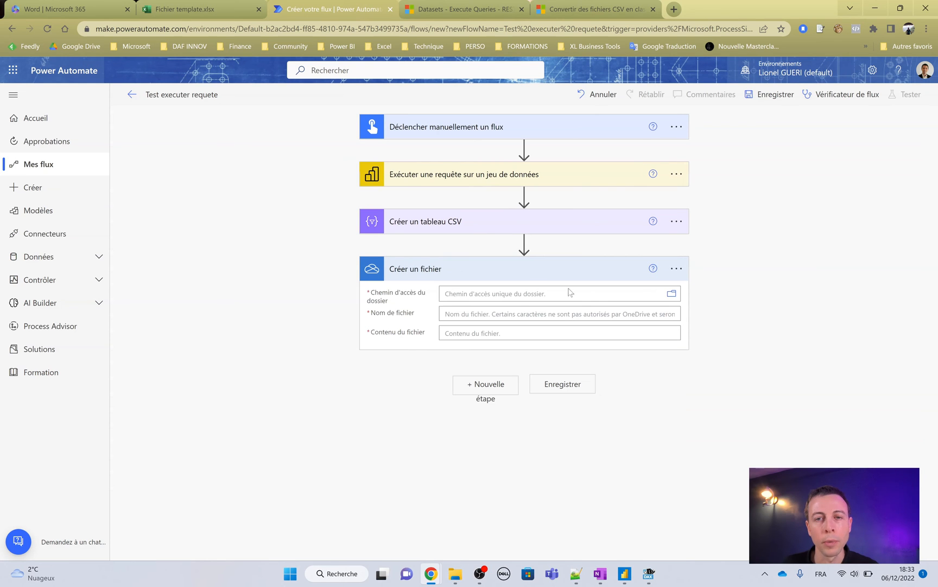
- Set the new file's folder path to /Power BI/Run Query Power Automate
{"action": "left_click", "coordinate": [672, 293]}
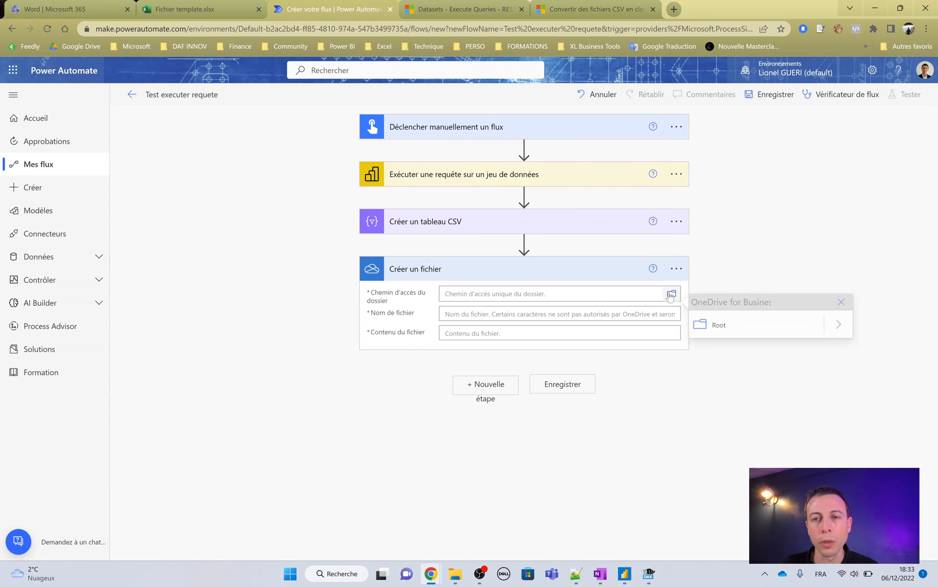
{"action": "left_click", "coordinate": [841, 324]}
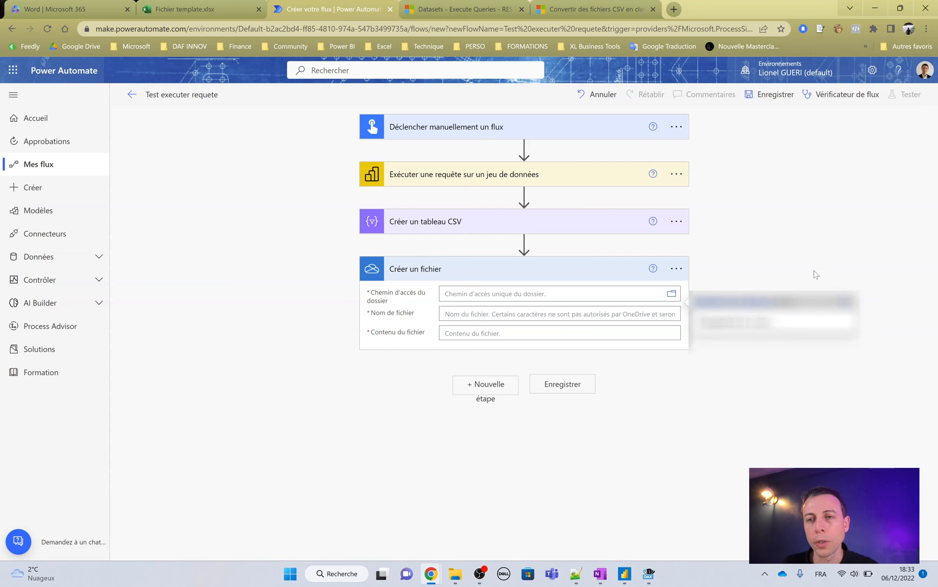
{"action": "scroll", "coordinate": [803, 347], "scroll_direction": "down", "scroll_amount": 5}
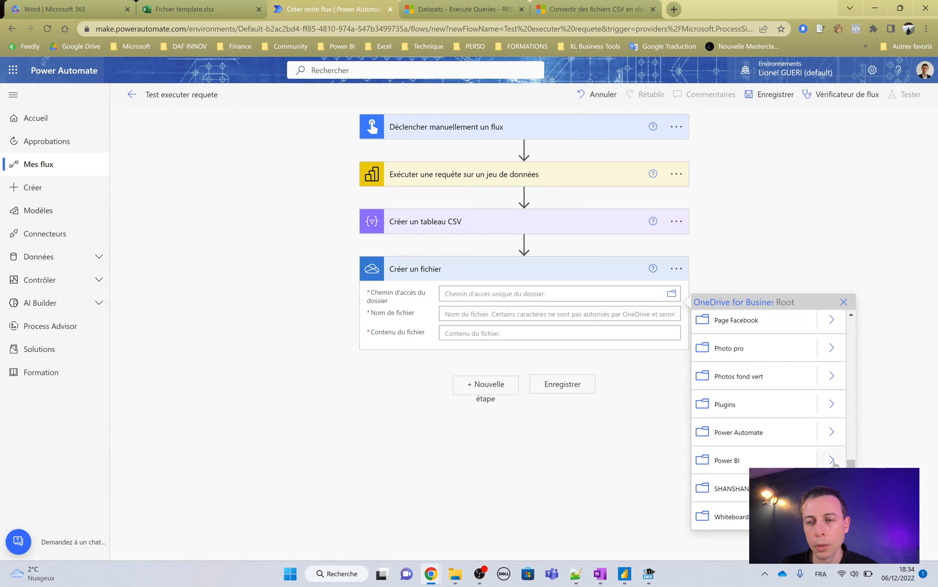
{"action": "left_click", "coordinate": [836, 457]}
{"action": "scroll", "coordinate": [772, 380], "scroll_direction": "down", "scroll_amount": 5}
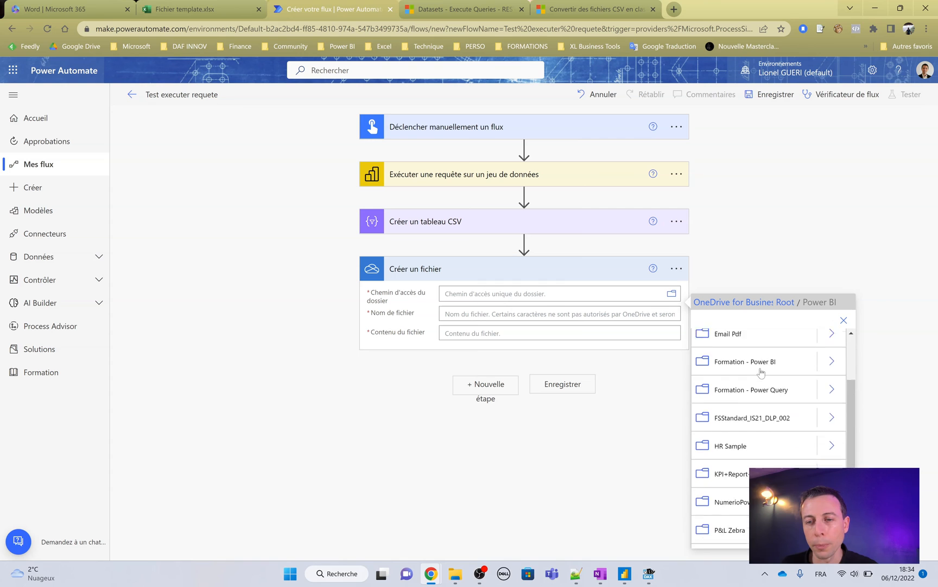
{"action": "left_click", "coordinate": [785, 421]}
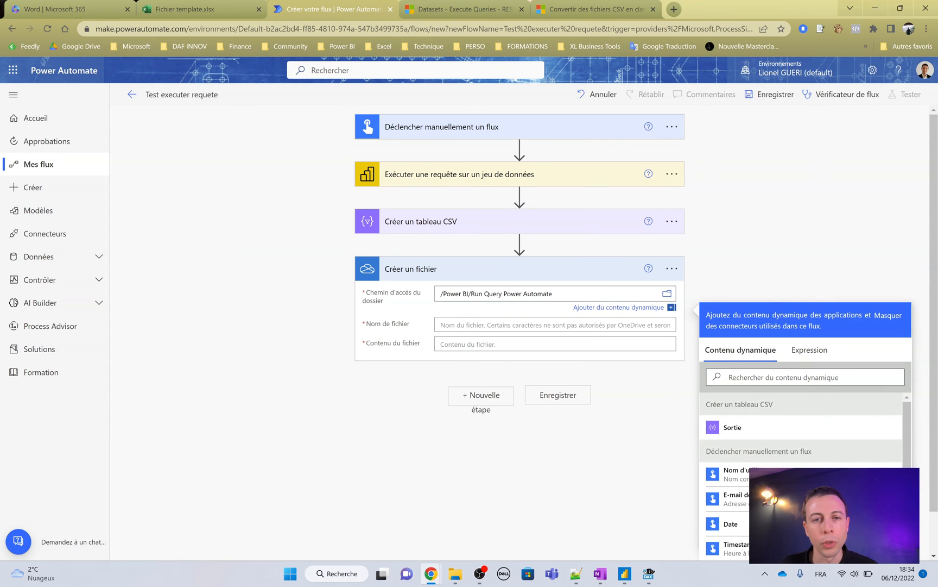
- Name the file export.csv and use the CSV table's "Sortie" output as its content
{"action": "left_click", "coordinate": [524, 325]}
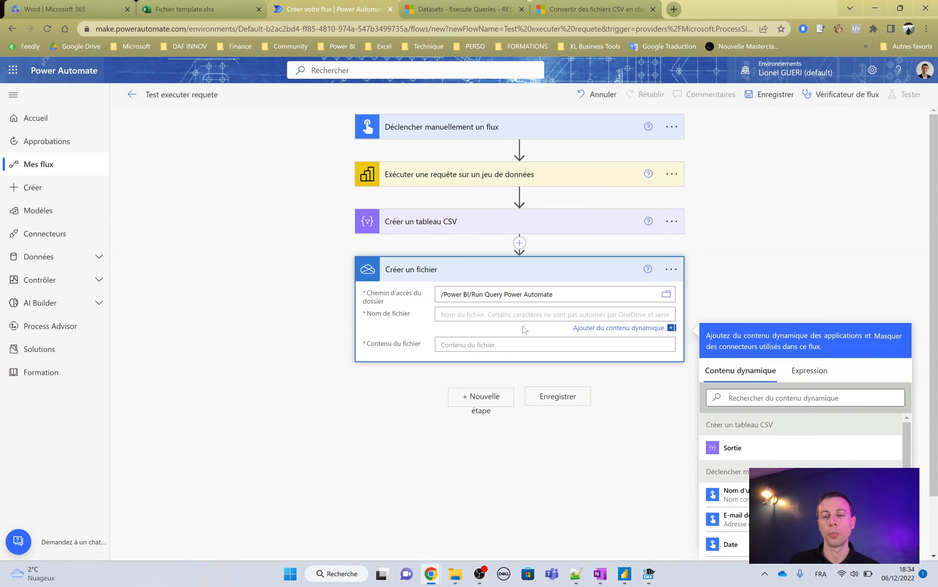
{"action": "type", "text": "export.csv"}
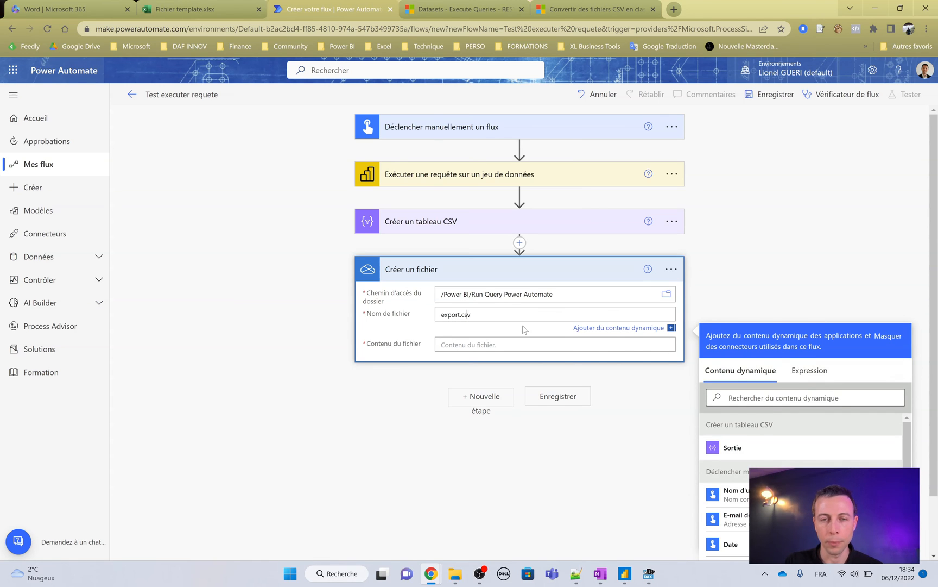
{"action": "left_click", "coordinate": [525, 344]}
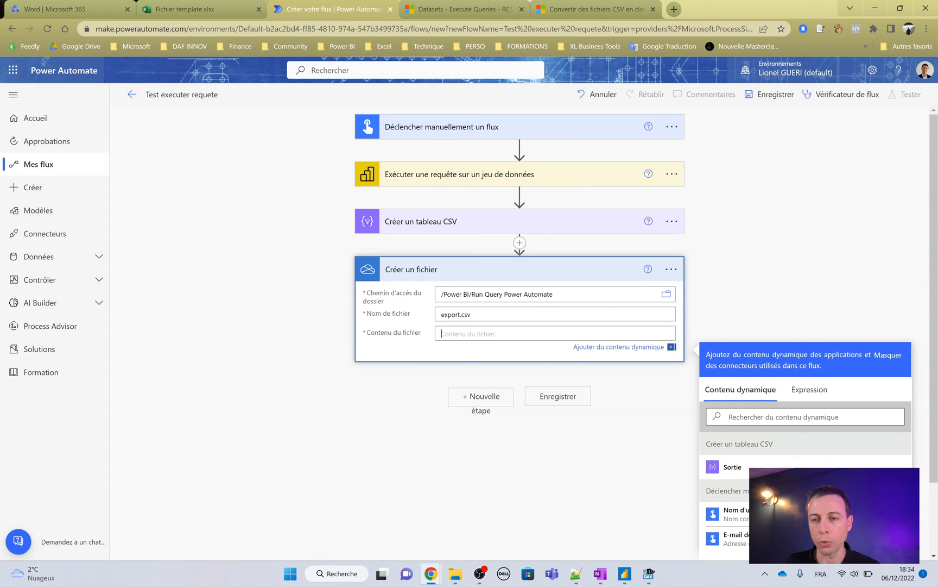
{"action": "left_click", "coordinate": [742, 467]}
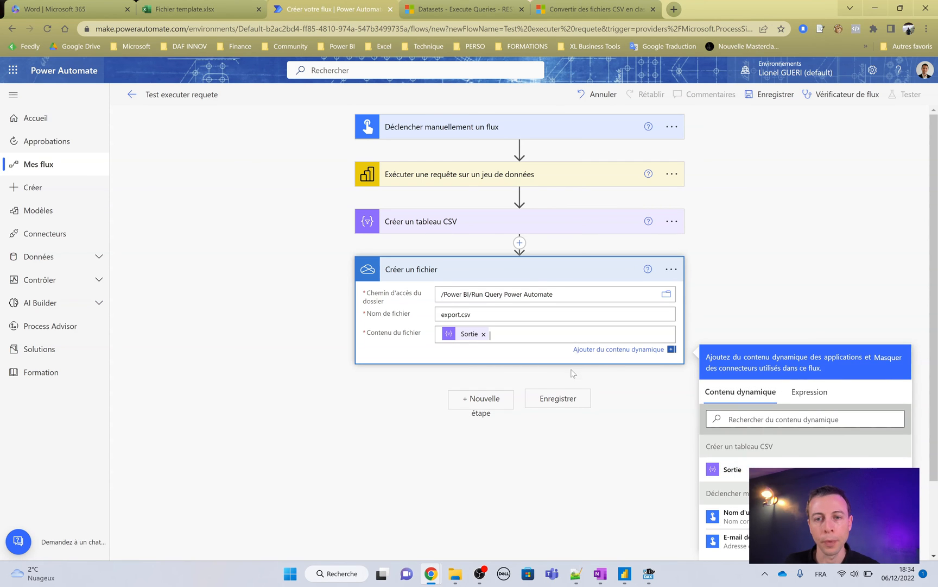
- Save the flow and run it as a manual test with the Power BI and OneDrive for Business connections
{"action": "left_click", "coordinate": [557, 400]}
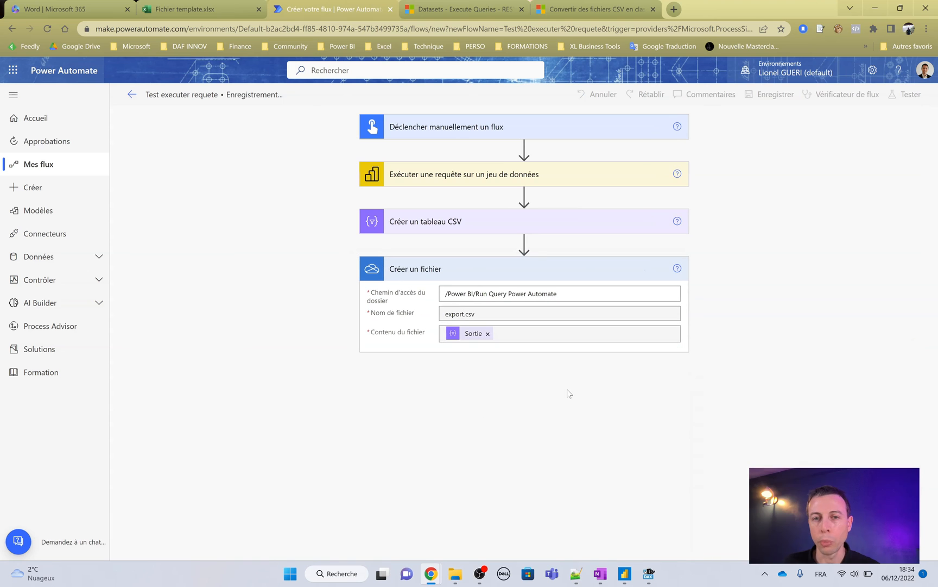
{"action": "left_click", "coordinate": [916, 99]}
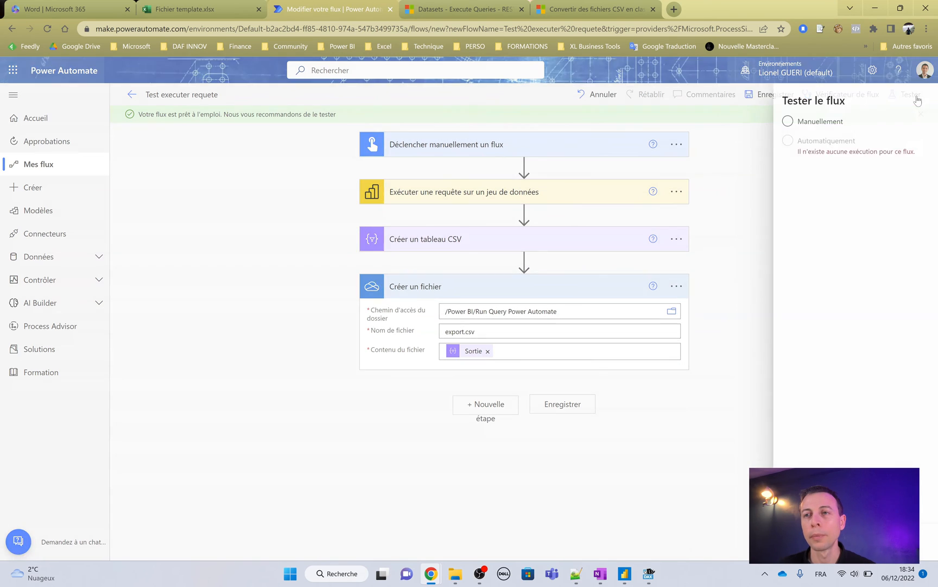
{"action": "left_click", "coordinate": [767, 122]}
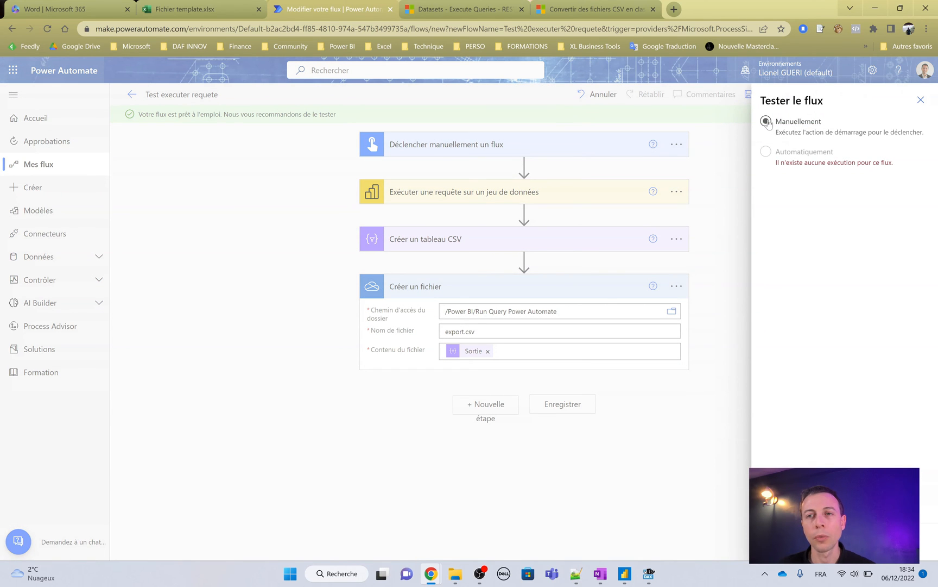
{"action": "left_click", "coordinate": [785, 541]}
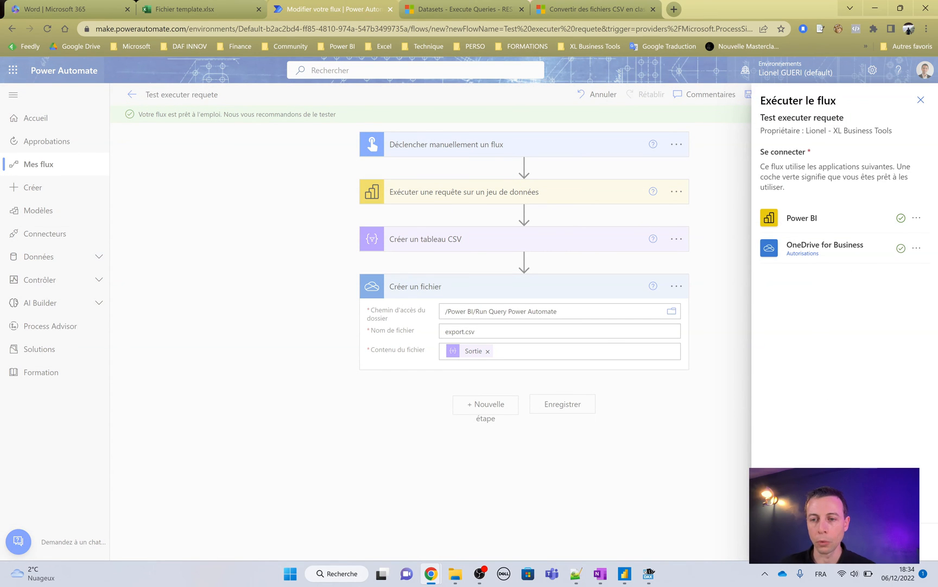
{"action": "left_click", "coordinate": [785, 541]}
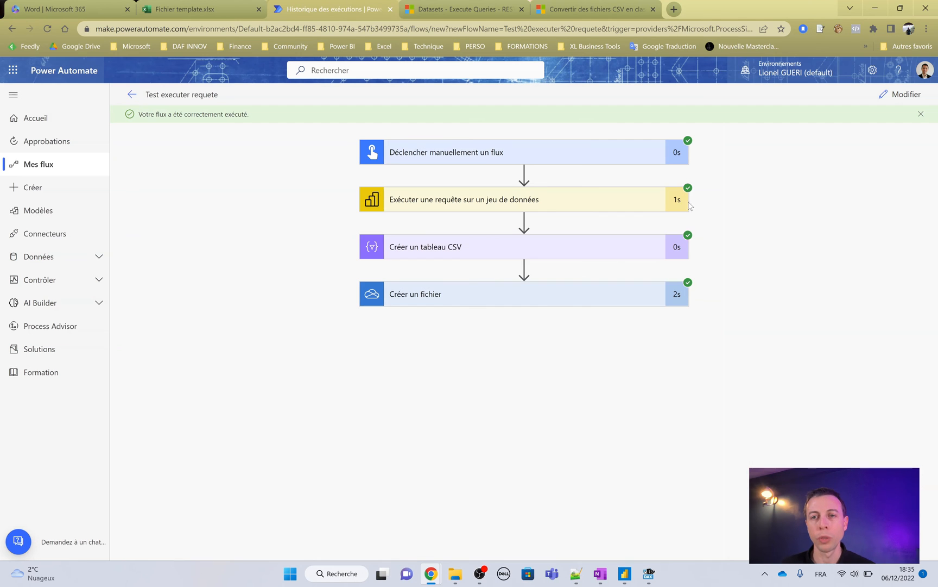
- Switch to File Explorer and open export.csv from the Run Query Power Automate folder to check the exported data
{"action": "mouse_move", "coordinate": [463, 573]}
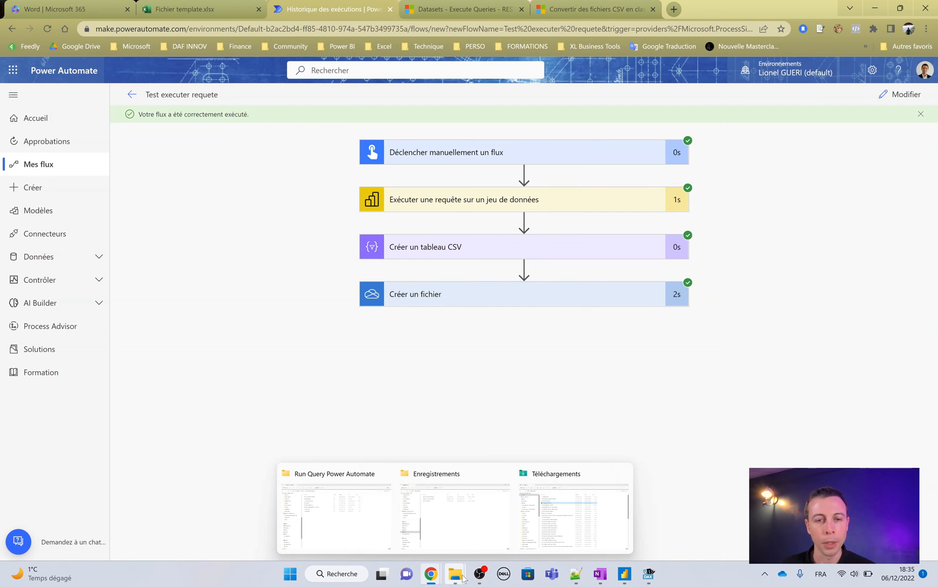
{"action": "left_click", "coordinate": [362, 516]}
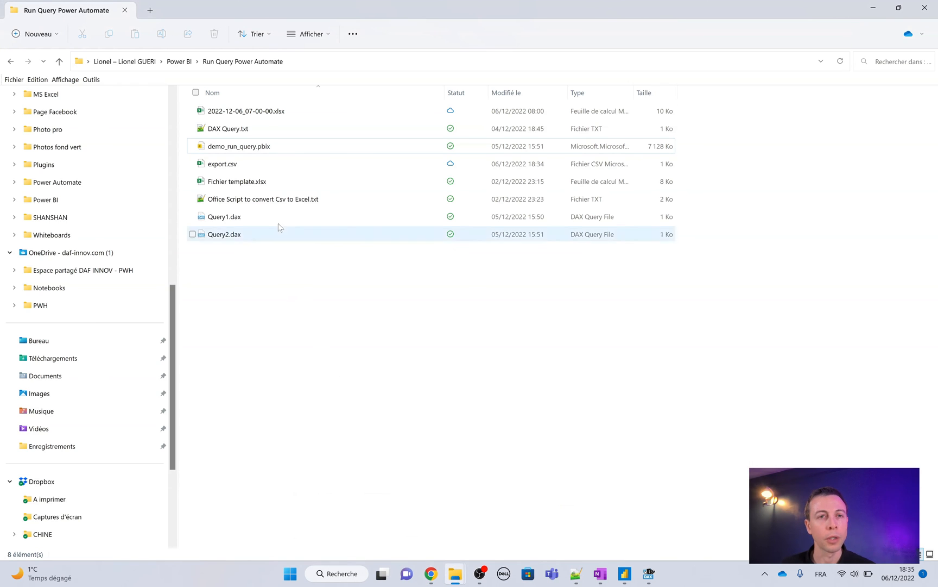
{"action": "left_click", "coordinate": [230, 167]}
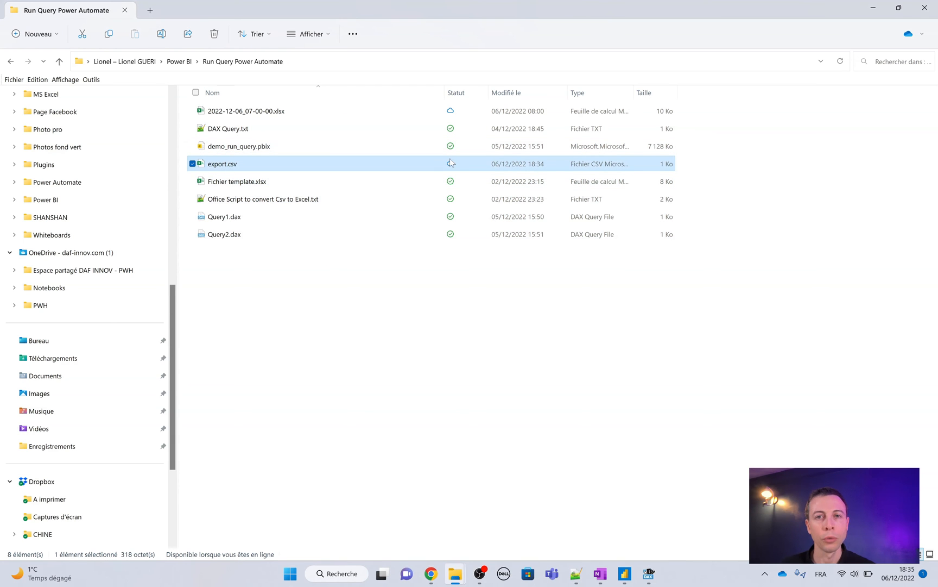
{"action": "double_click", "coordinate": [237, 168]}
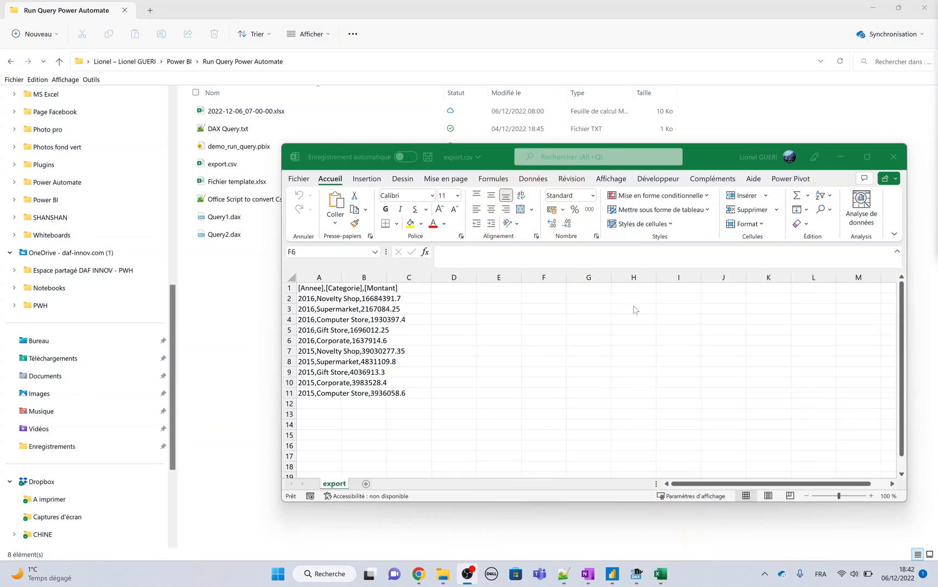
- Switch to Chrome and review the Limitations section of the "Datasets - Execute Queries" documentation, including the row and request limits
{"action": "mouse_move", "coordinate": [418, 573]}
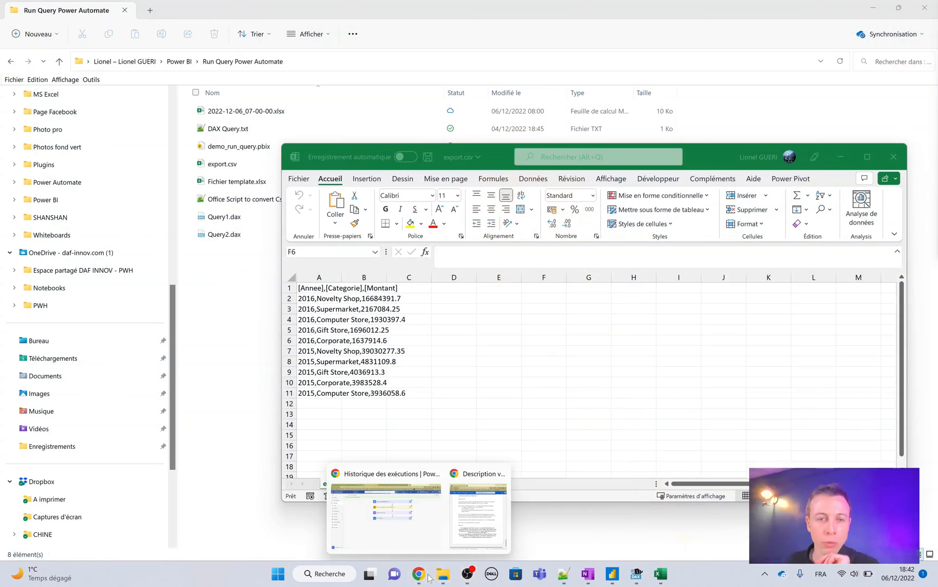
{"action": "left_click", "coordinate": [403, 481]}
{"action": "left_click", "coordinate": [459, 9]}
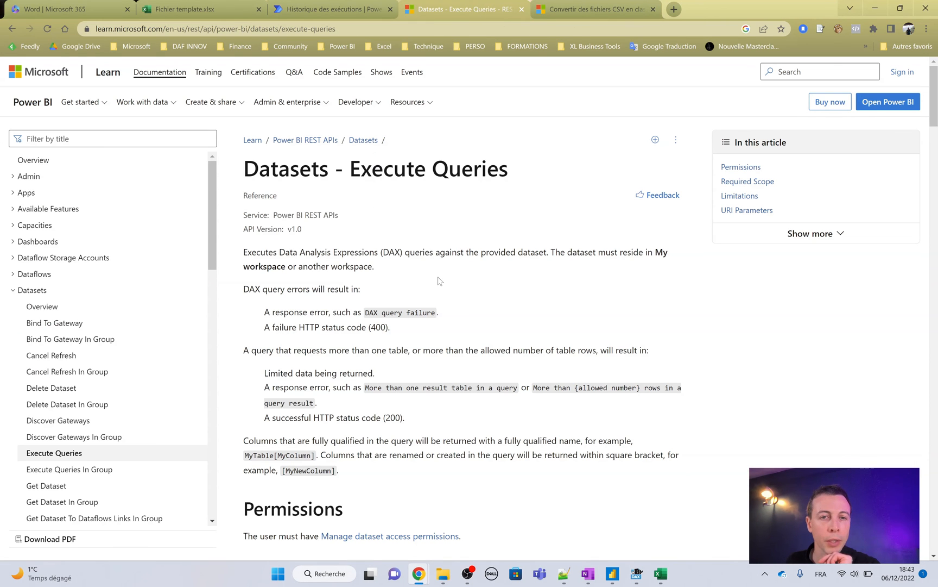
{"action": "scroll", "coordinate": [440, 281], "scroll_direction": "down", "scroll_amount": 8}
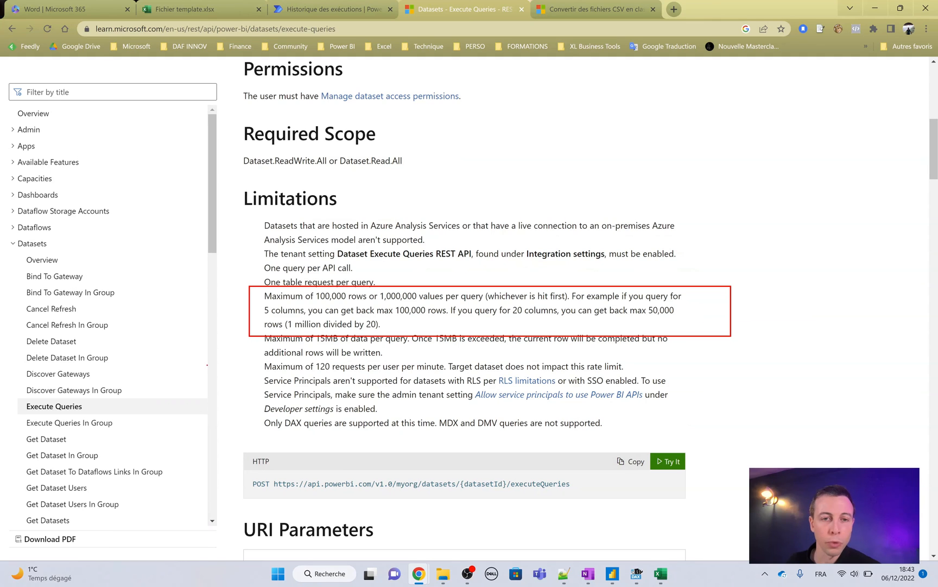
{"action": "left_click_drag", "start_coordinate": [256, 367], "coordinate": [199, 346]}
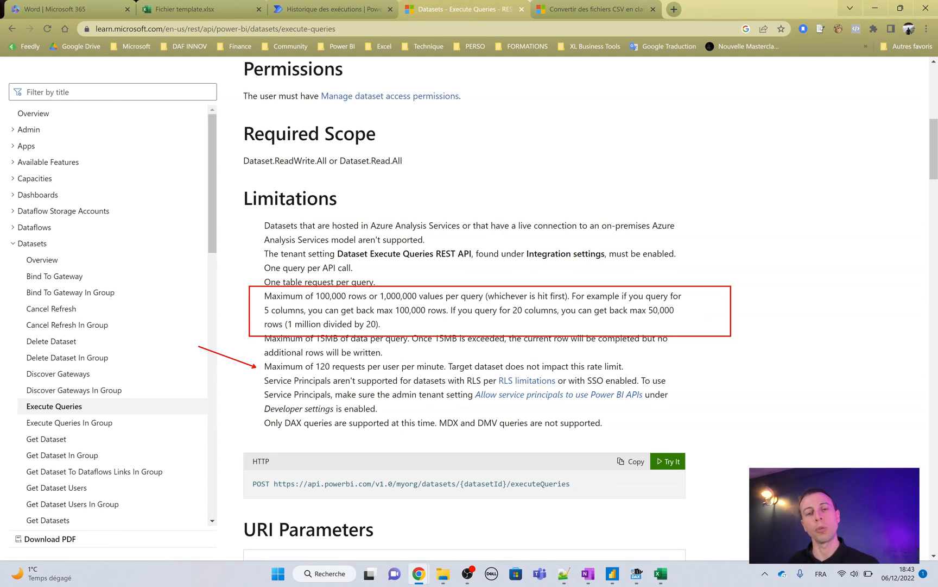